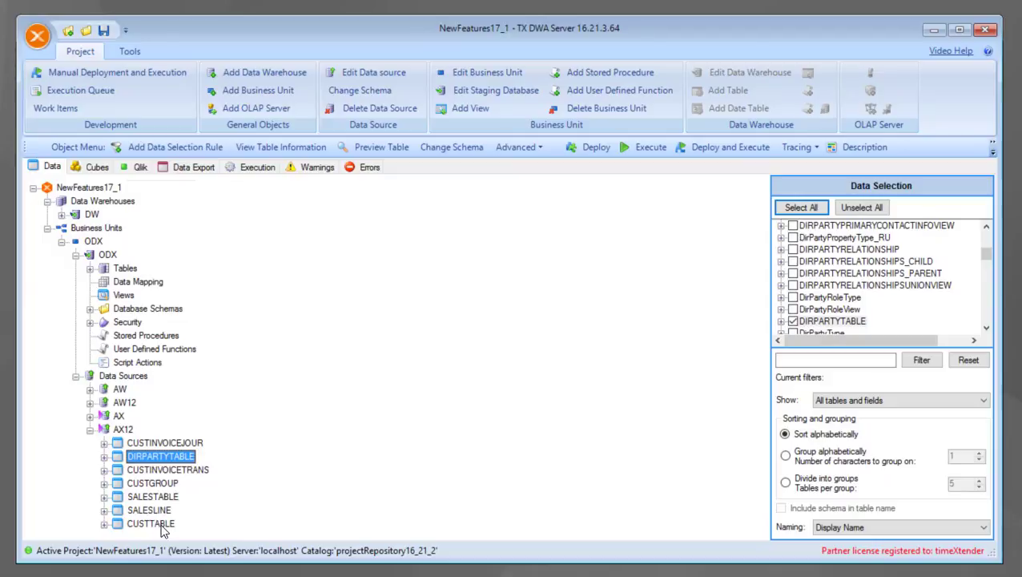
Step: Export the selection template of the AX12 data source as an XML file named AX2012Sales in the Data Selection Templates folder
left_click(133, 431)
right_click(134, 434)
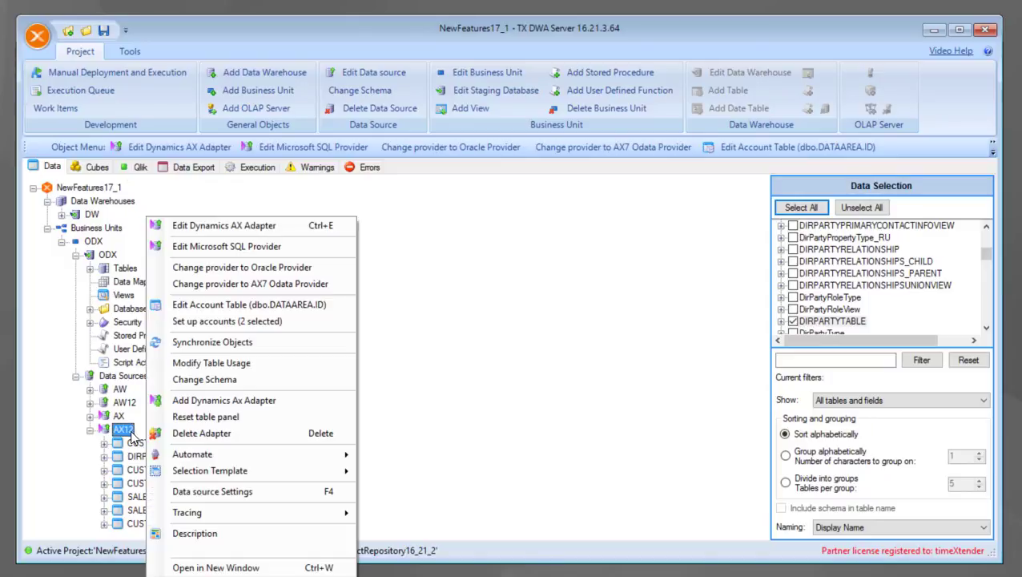
key("Escape")
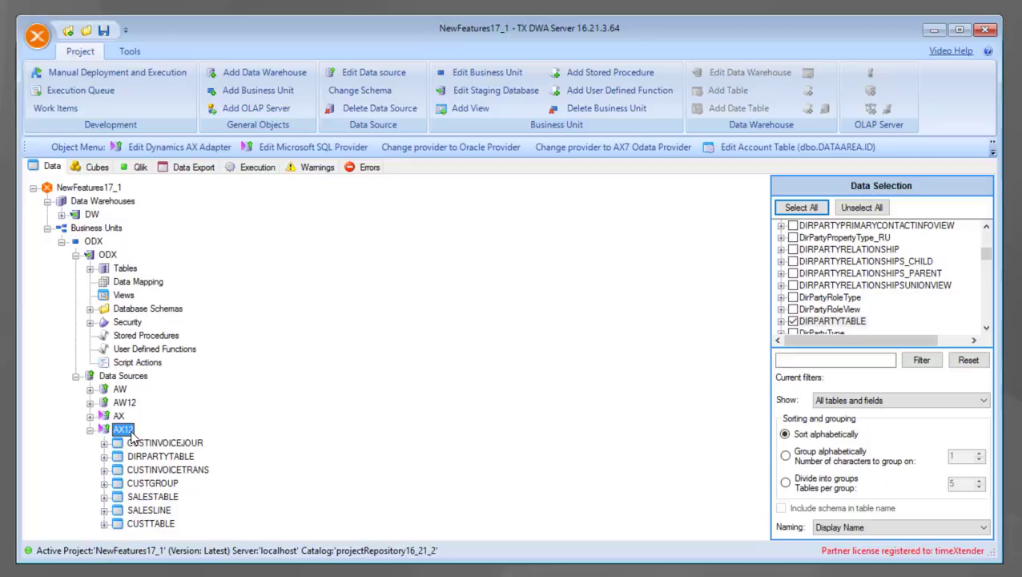
right_click(132, 435)
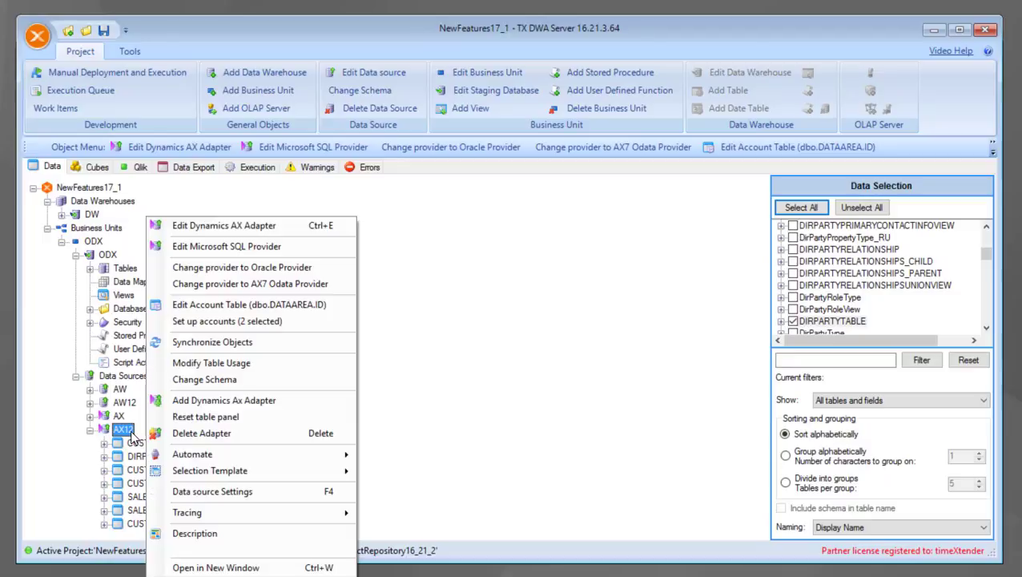
mouse_move(282, 477)
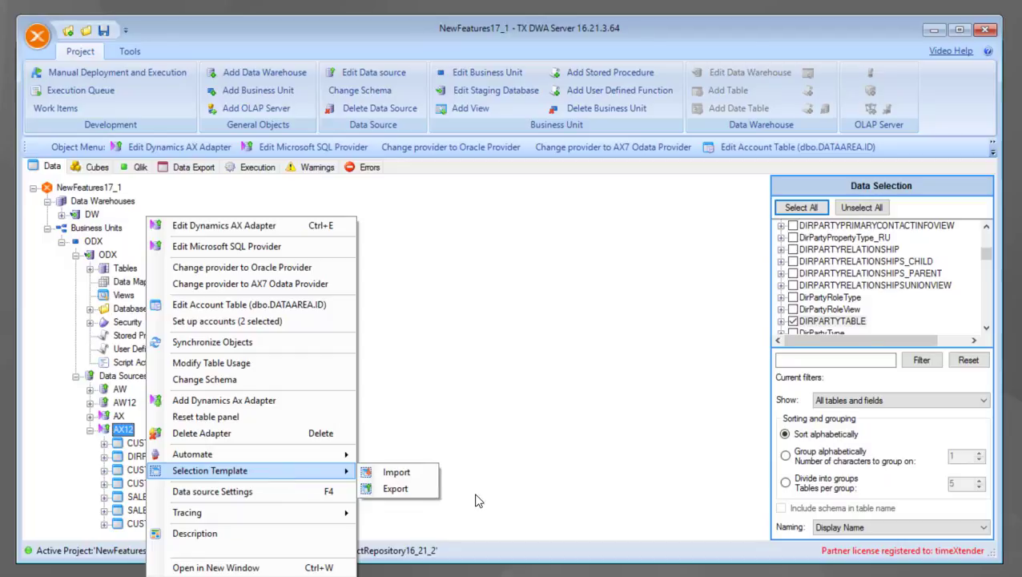
left_click(395, 489)
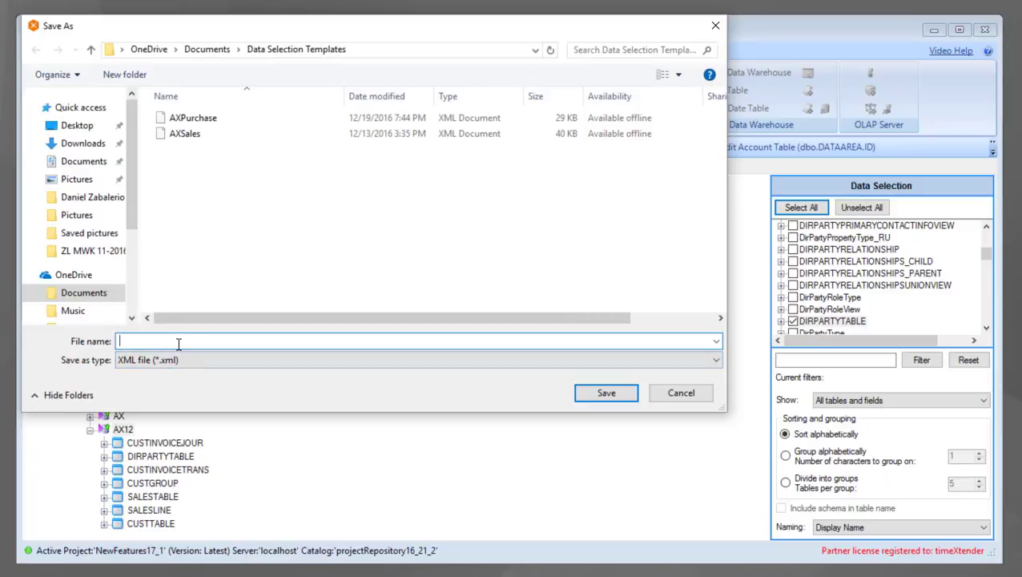
type("AX2012Sales")
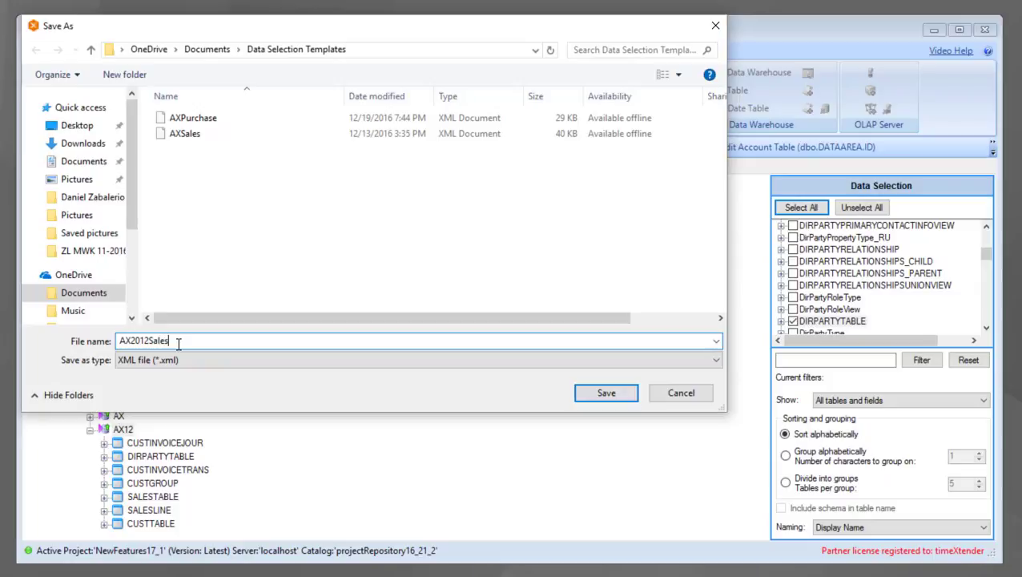
left_click(592, 394)
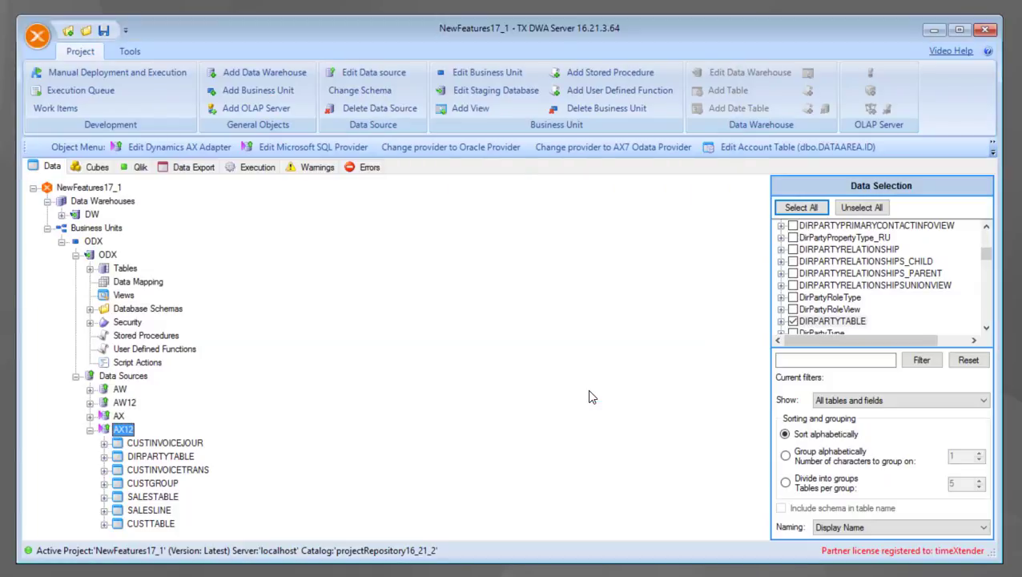
Step: Open the latest version of the NewFeatures17_2 project
left_click(87, 33)
left_click(513, 258)
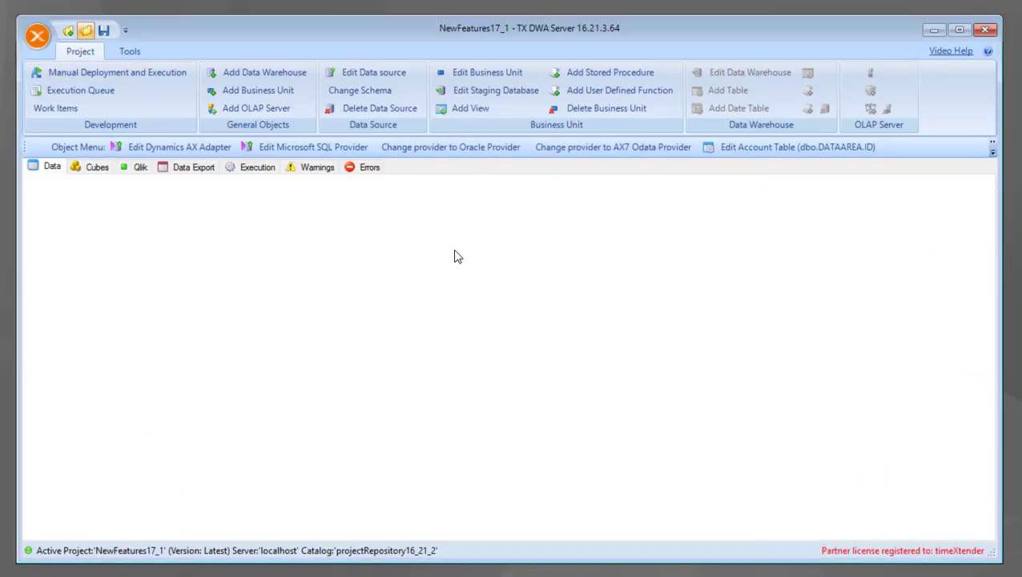
left_click(492, 277)
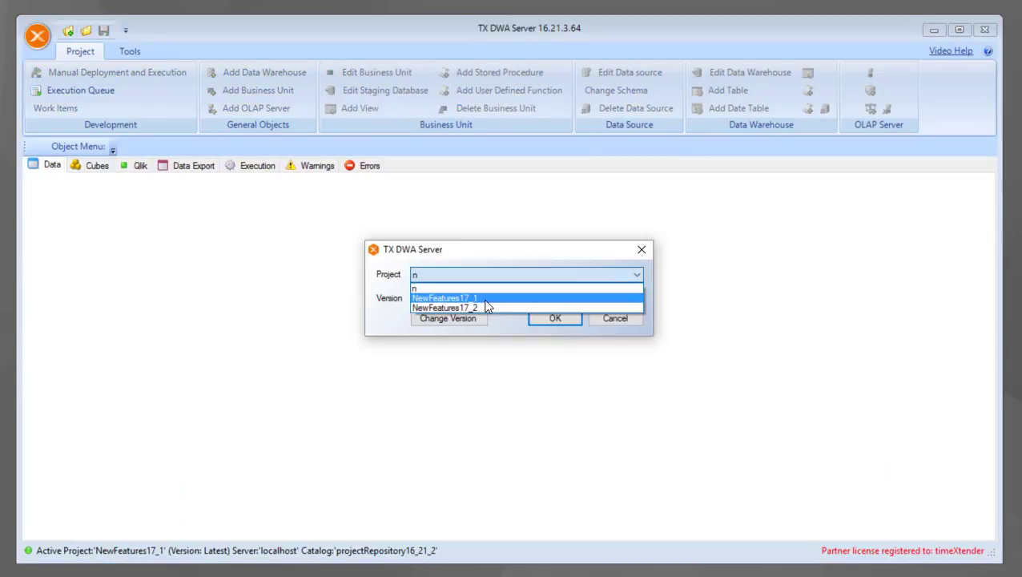
left_click(486, 307)
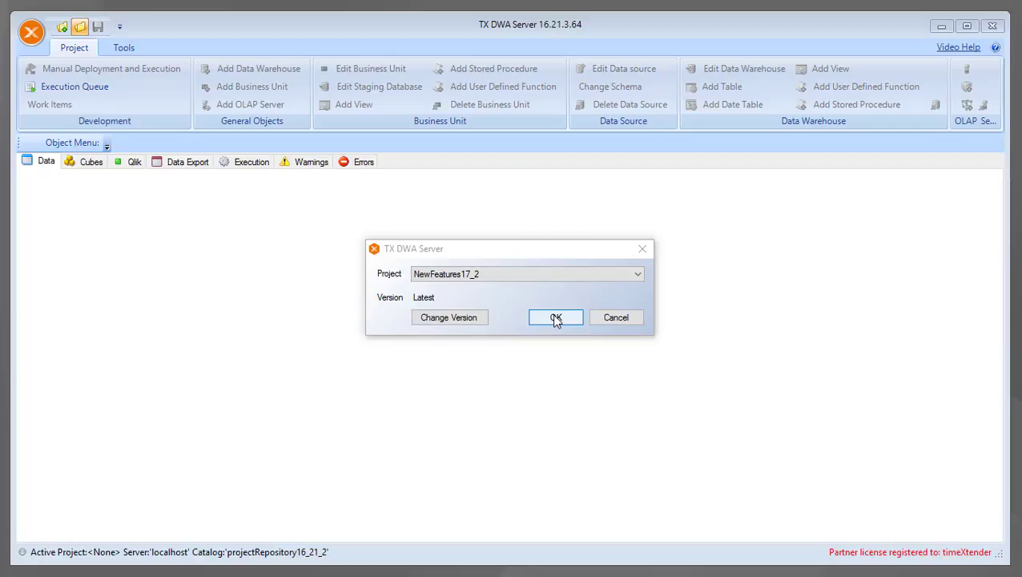
left_click(557, 321)
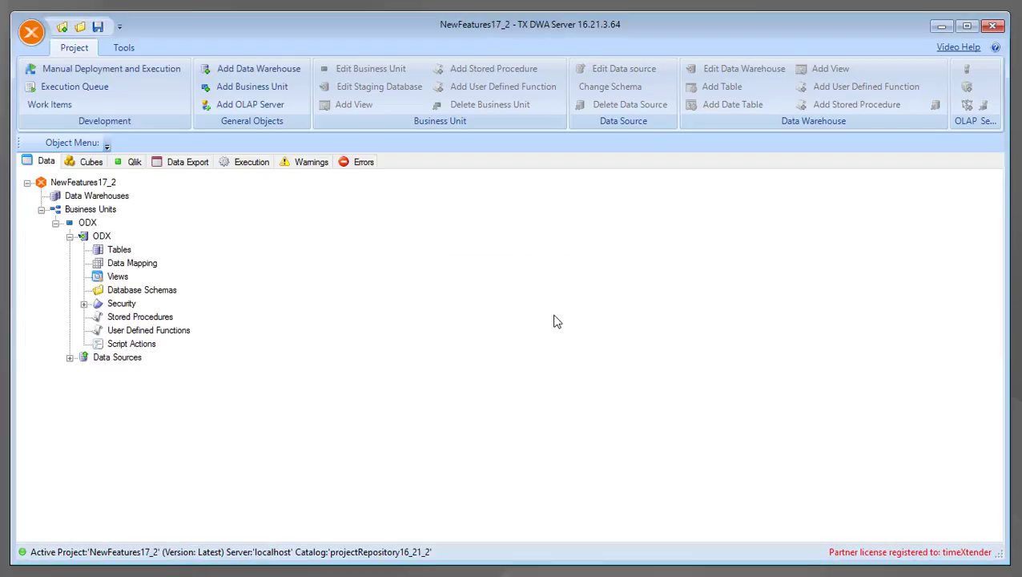
Step: Import the AX2012Sales selection template into the AX data source, applying tables and fields, primary keys and source-based incremental load setup
left_click(72, 359)
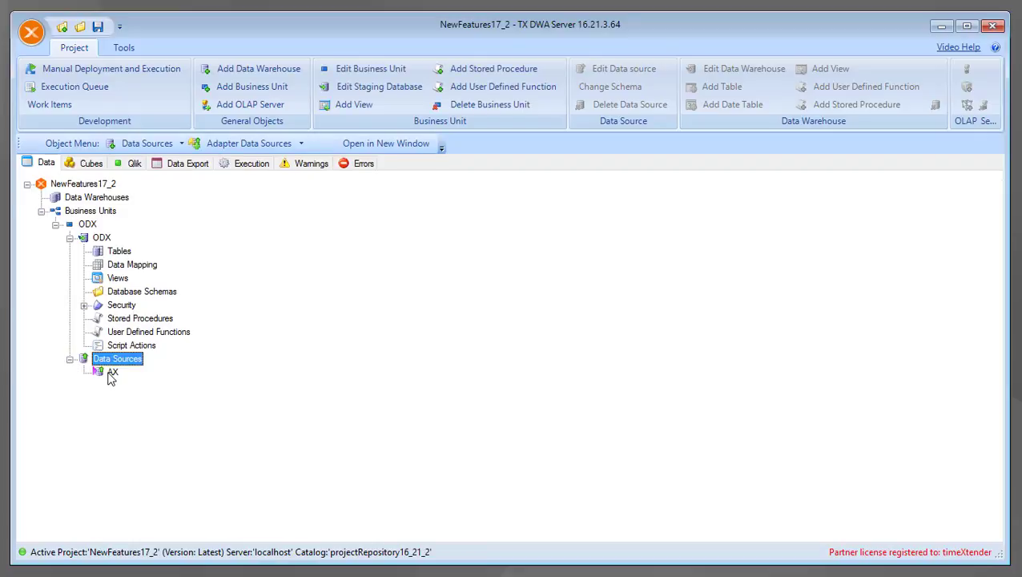
left_click(108, 372)
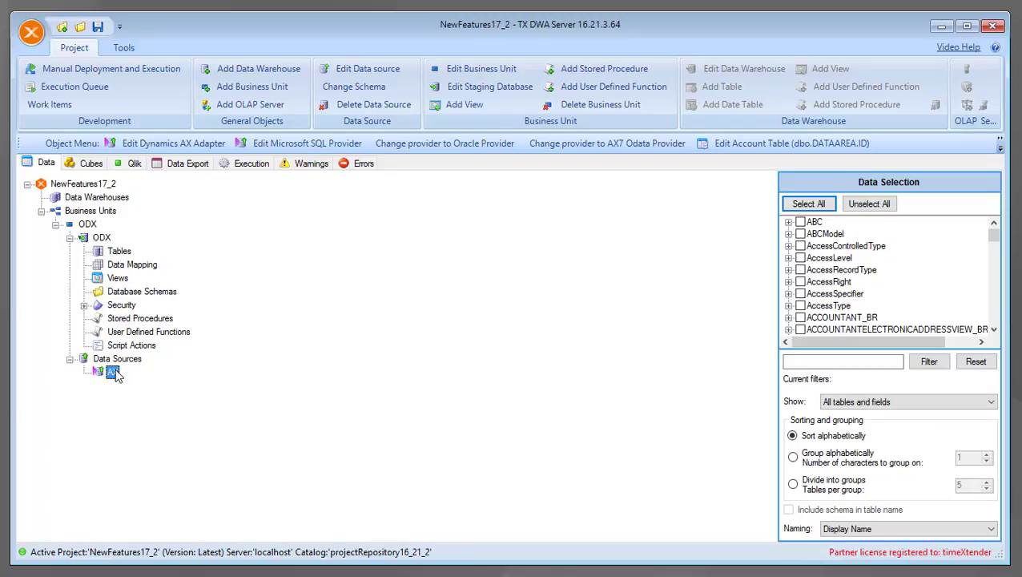
right_click(113, 373)
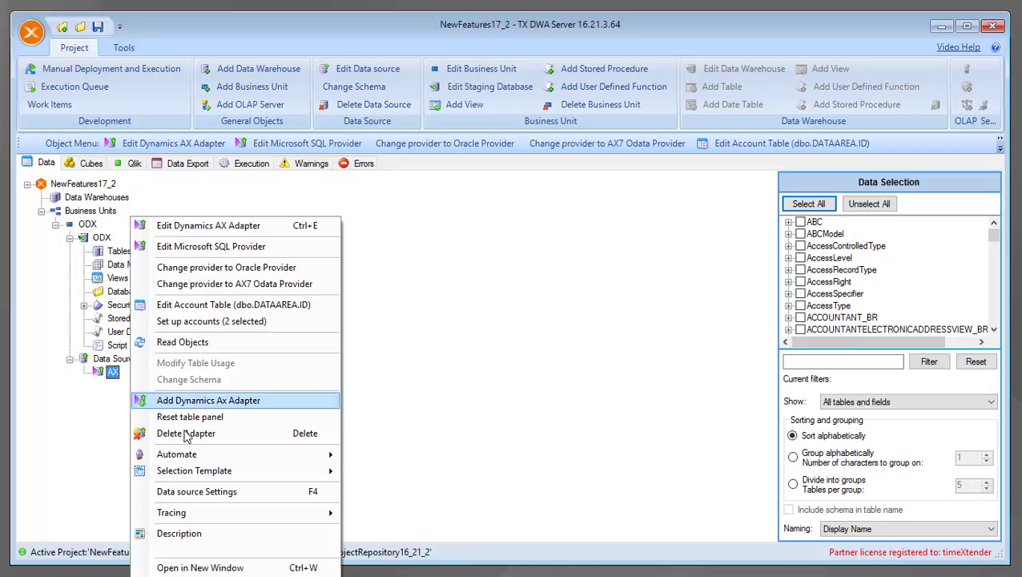
mouse_move(211, 472)
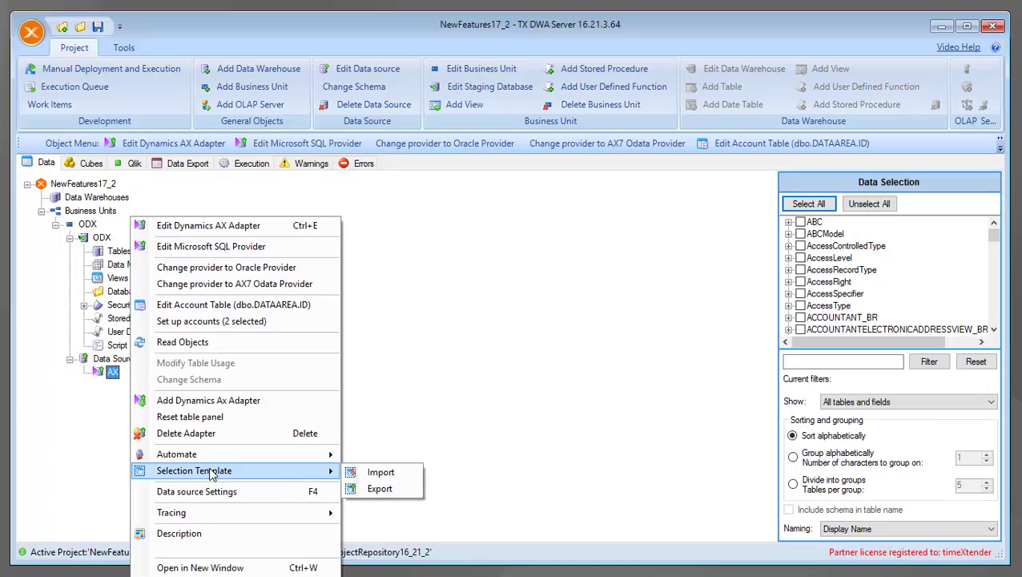
left_click(411, 478)
left_click(614, 272)
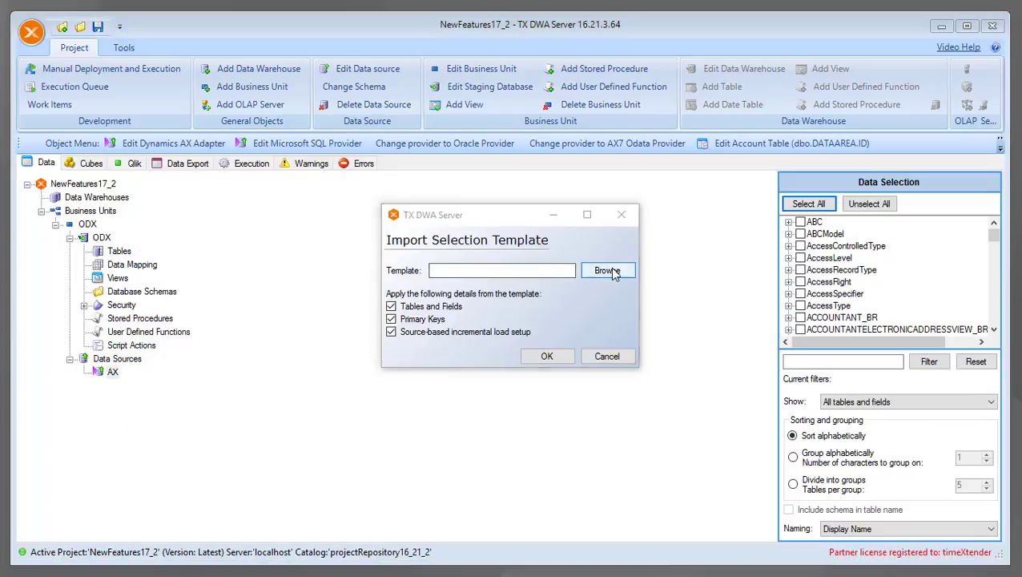
left_click(552, 279)
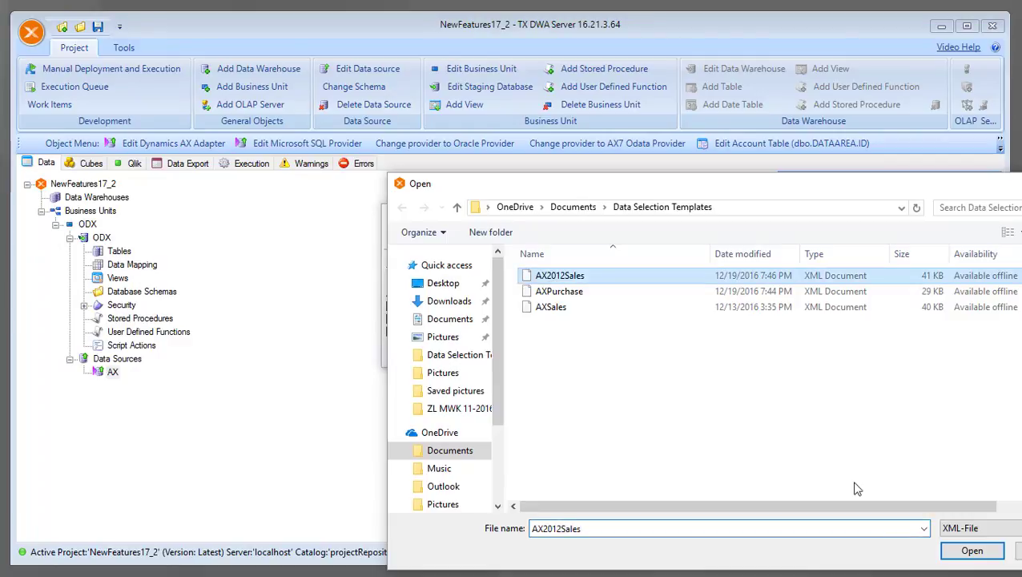
left_click(955, 550)
left_click(547, 356)
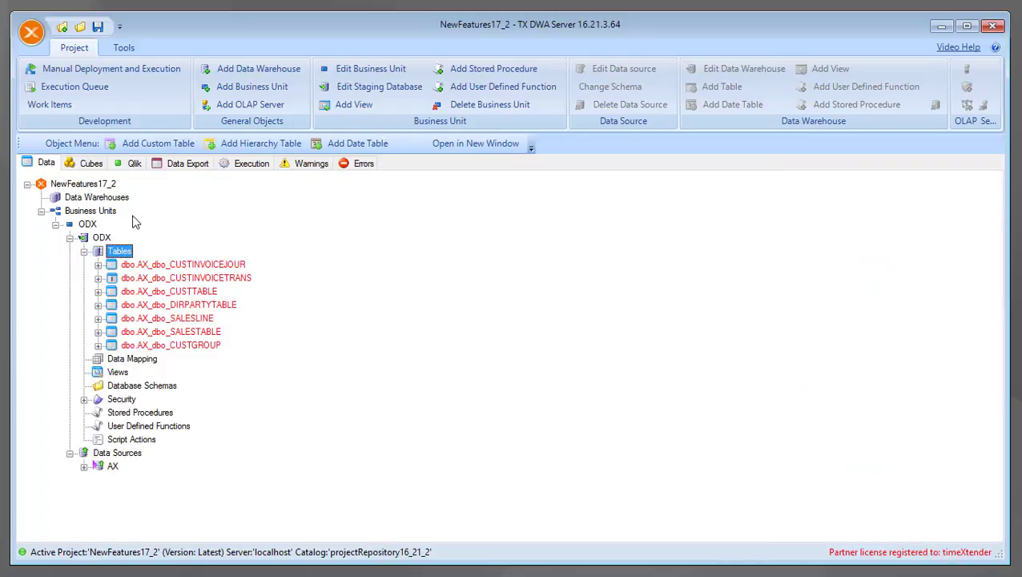
Step: Examine the fields and the RECID primary key of the imported CUSTINVOICETRANS table, and collapse its field list
left_click(99, 266)
left_click(97, 185)
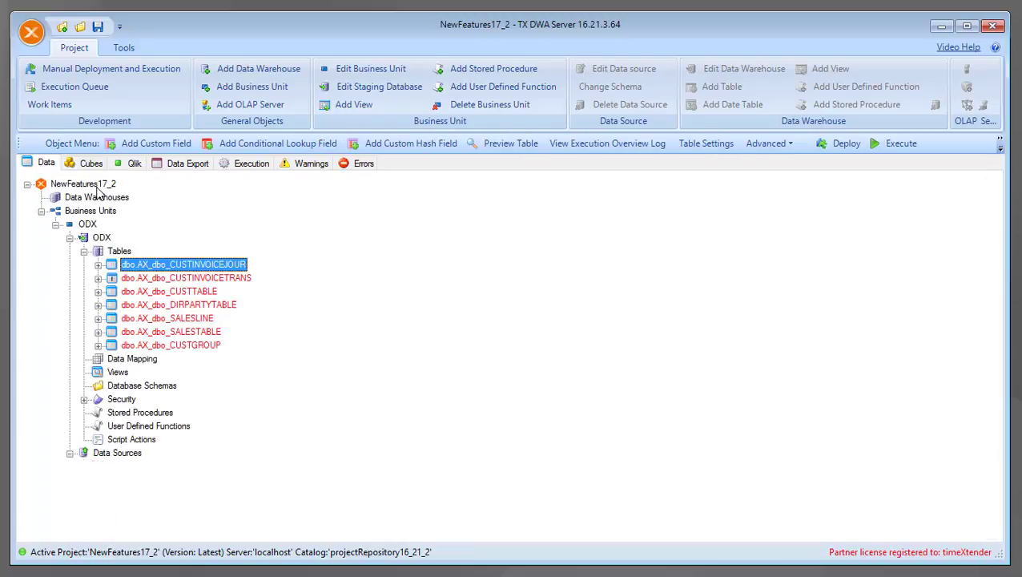
left_click(98, 278)
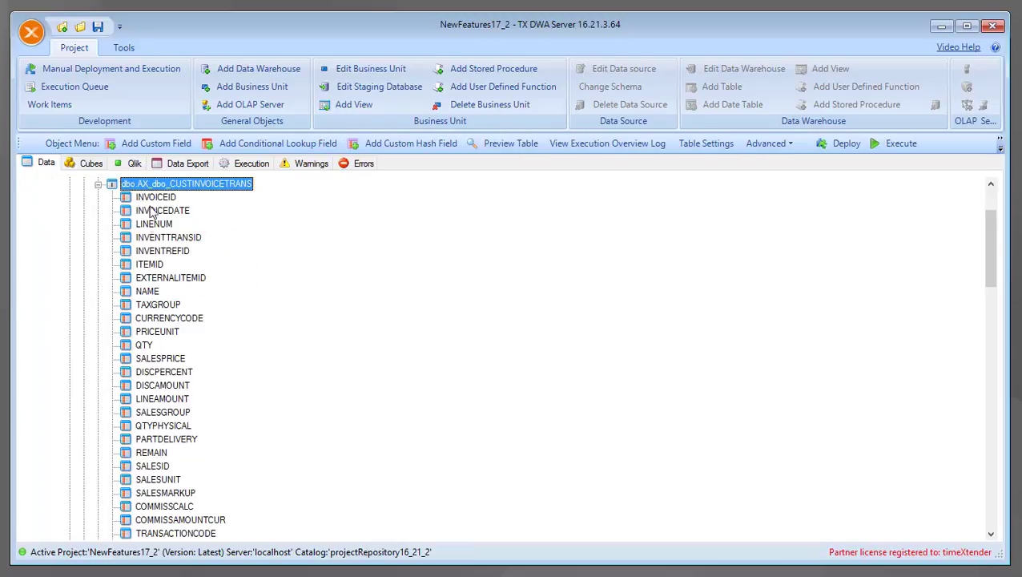
scroll(322, 372, "down", 7)
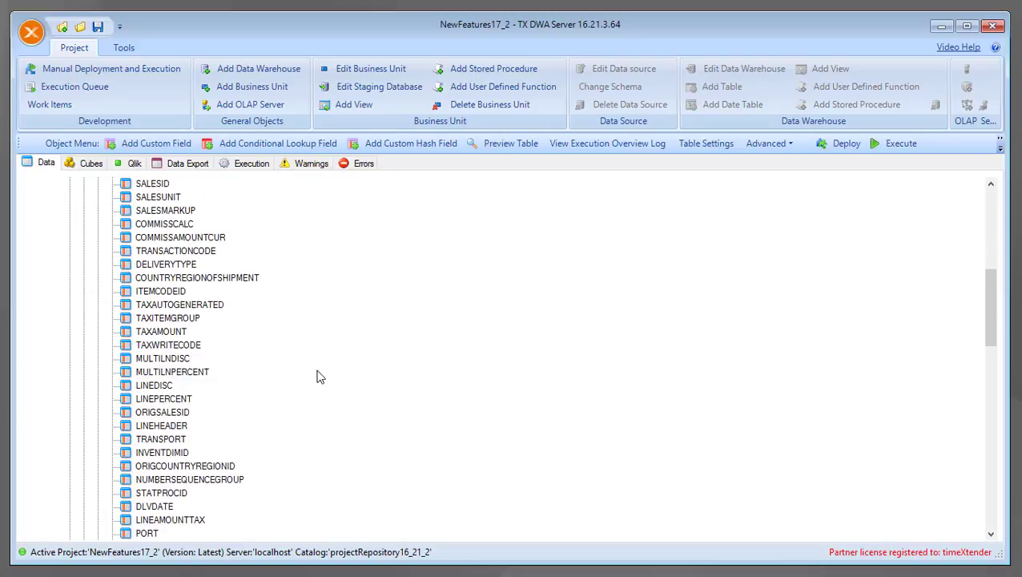
scroll(317, 377, "down", 15)
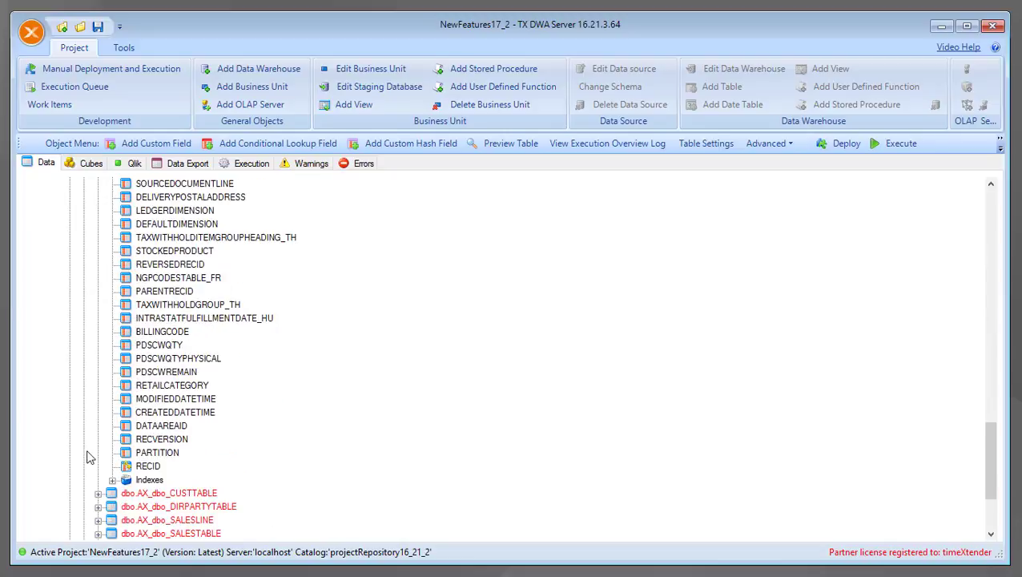
left_click(146, 466)
scroll(226, 505, "down", 3)
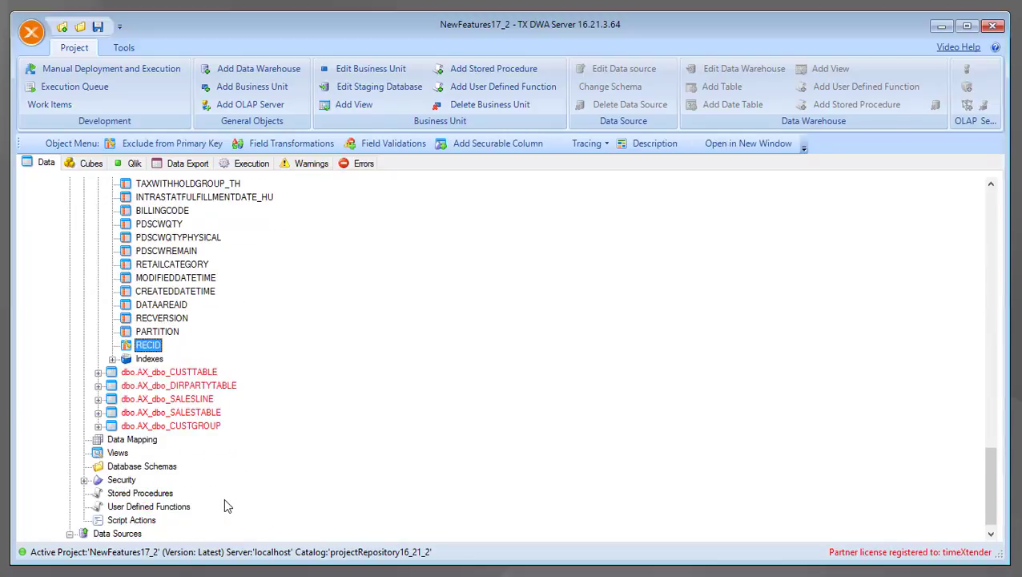
key("Left")
key("Left")
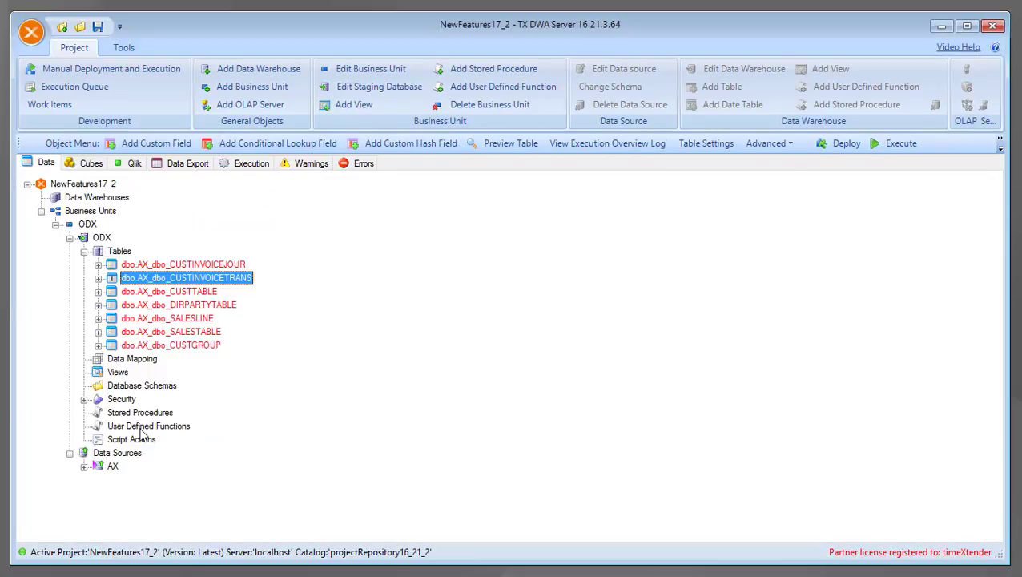
Step: Import the AXPurchase selection template into the AX data source, applying tables and fields, primary keys and source-based incremental load setup
right_click(105, 467)
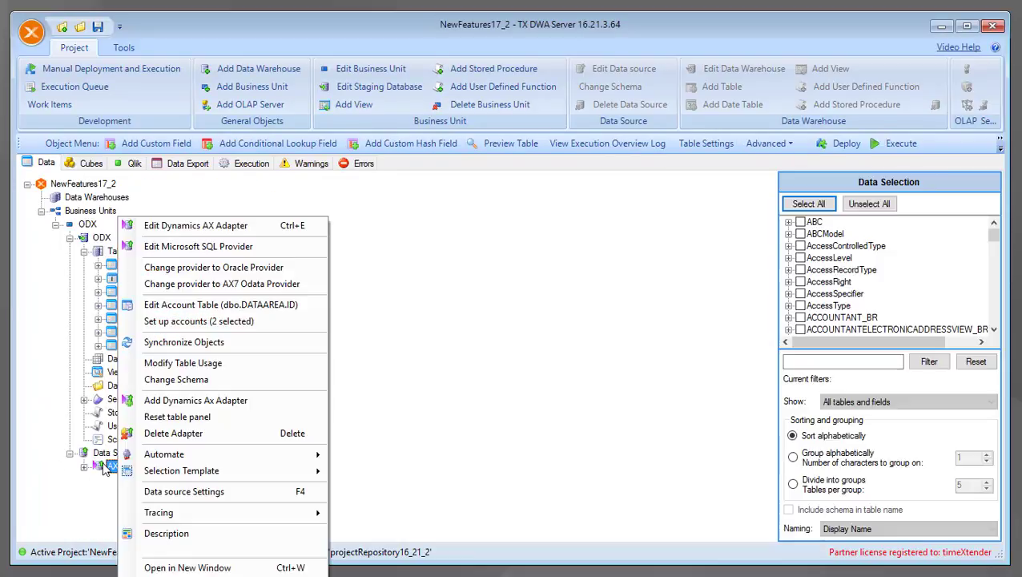
mouse_move(241, 470)
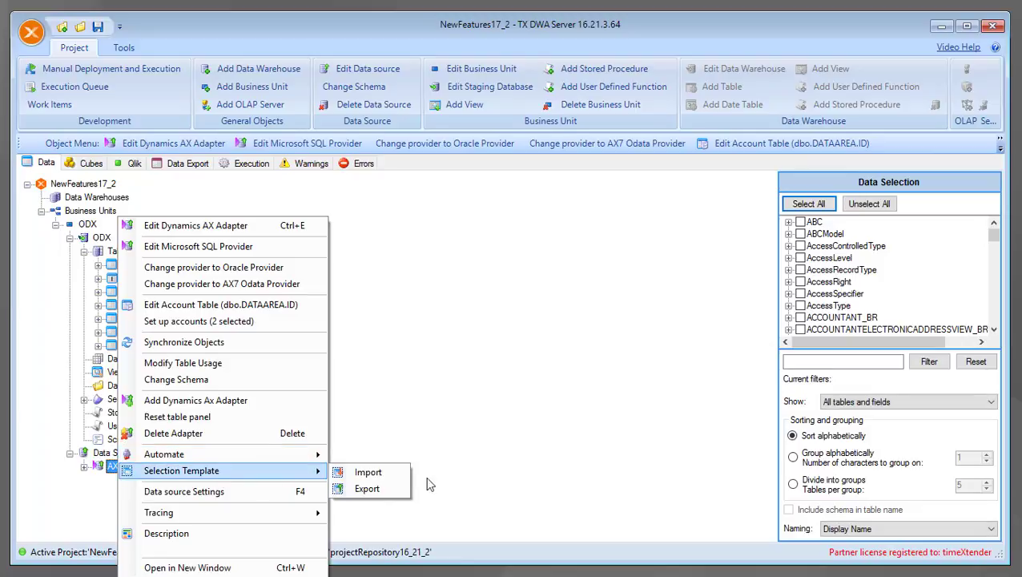
left_click(387, 478)
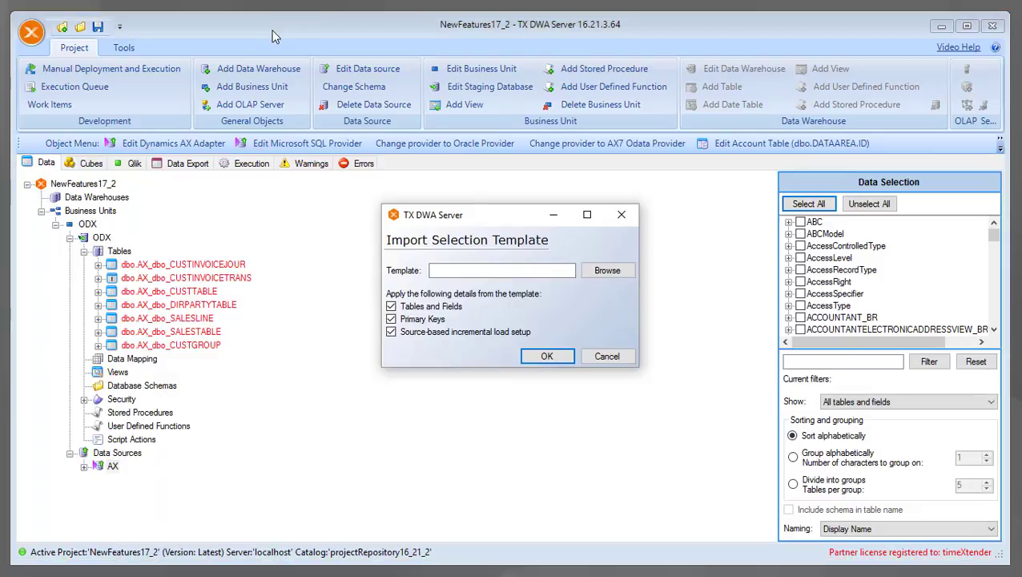
left_click(609, 267)
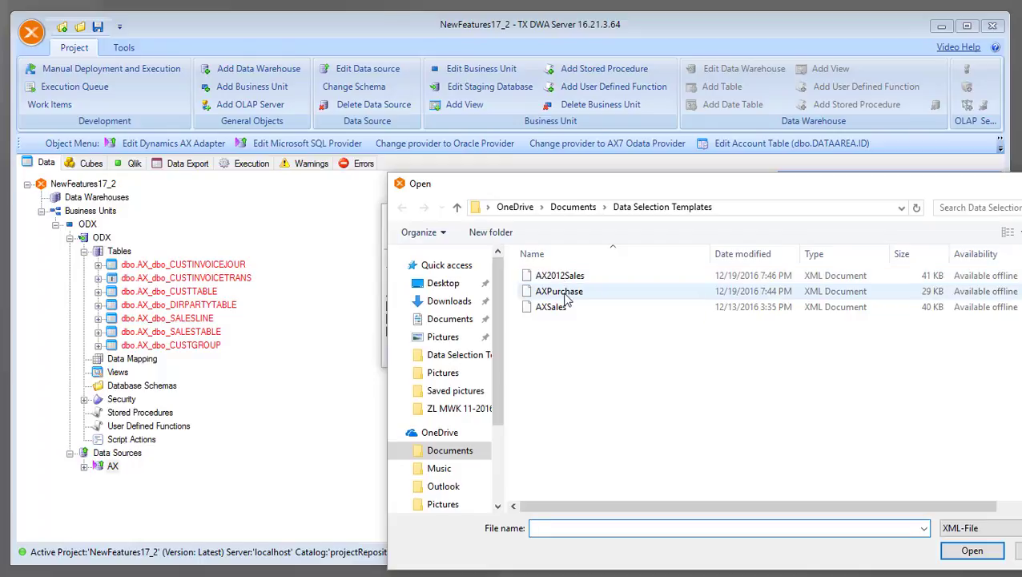
left_click(565, 293)
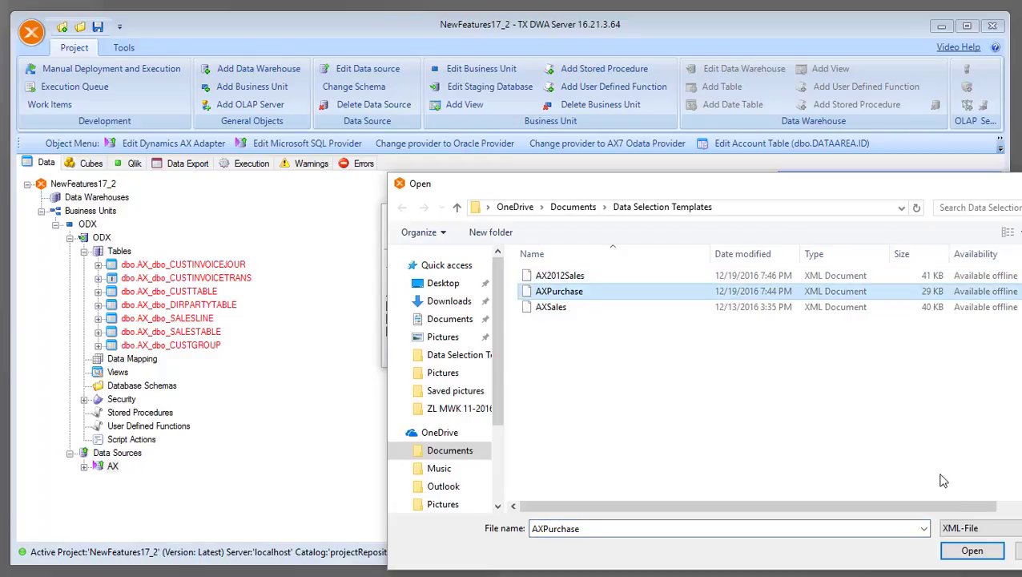
left_click(988, 553)
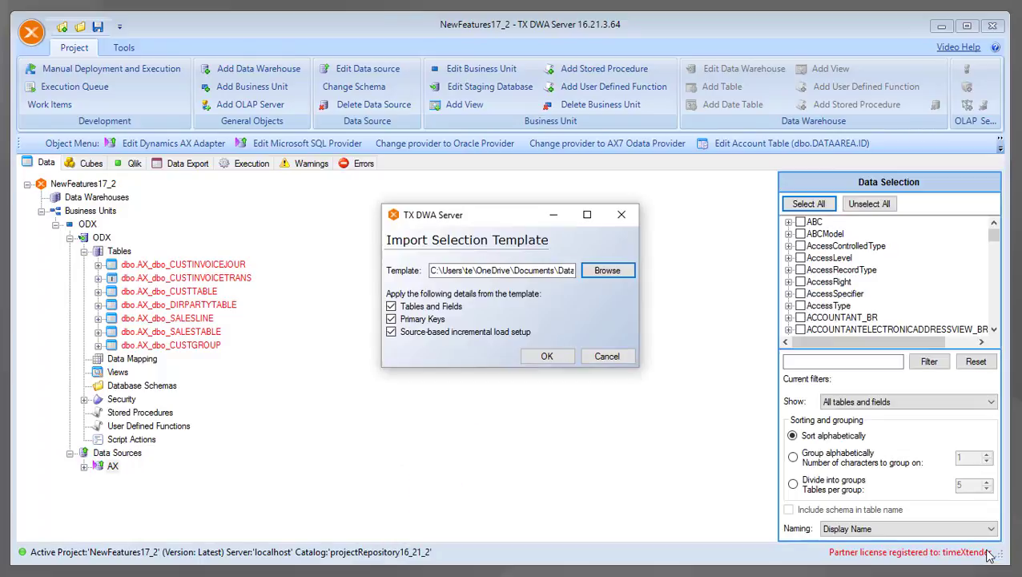
left_click(547, 357)
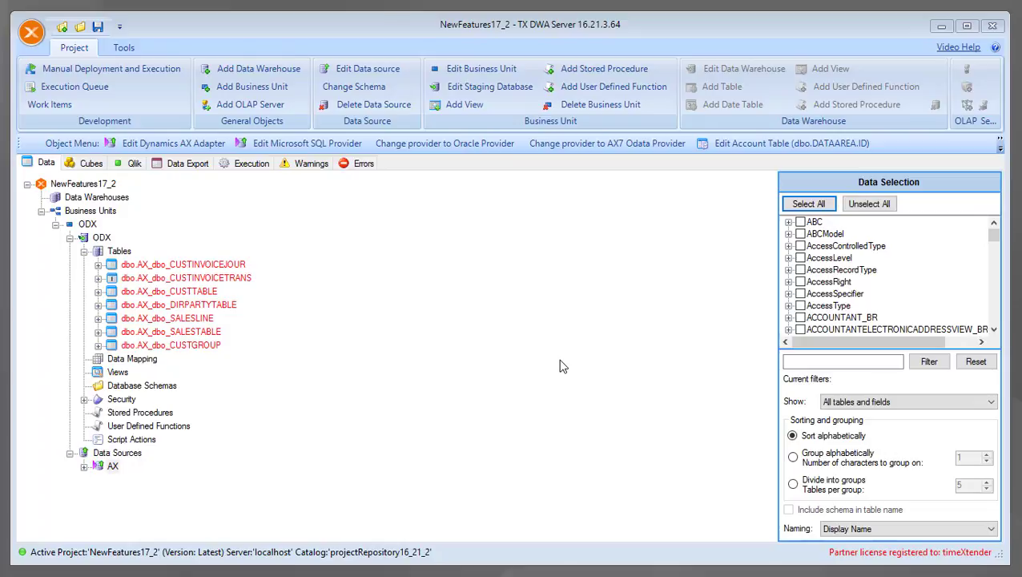
left_click(200, 386)
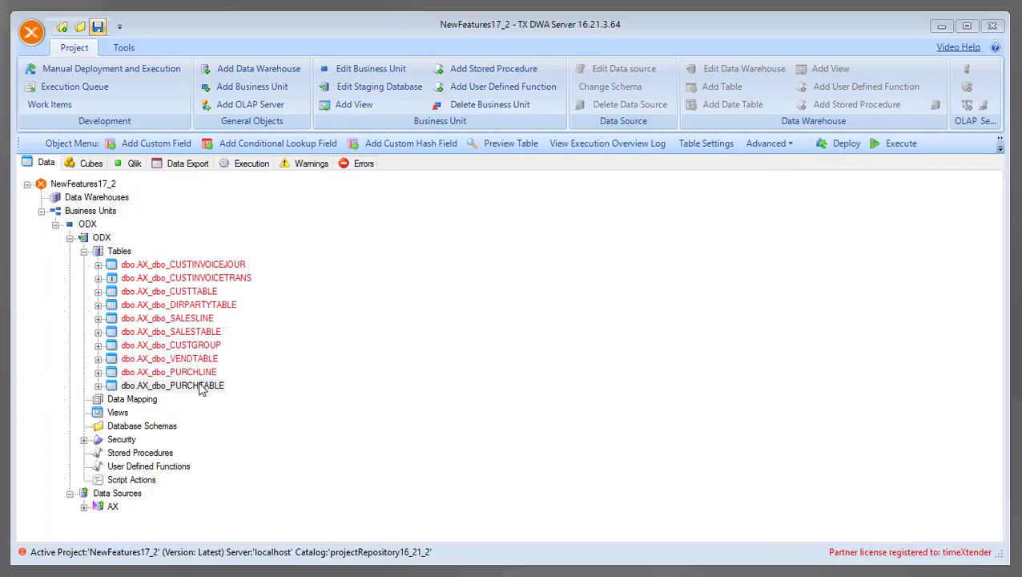
left_click(201, 386)
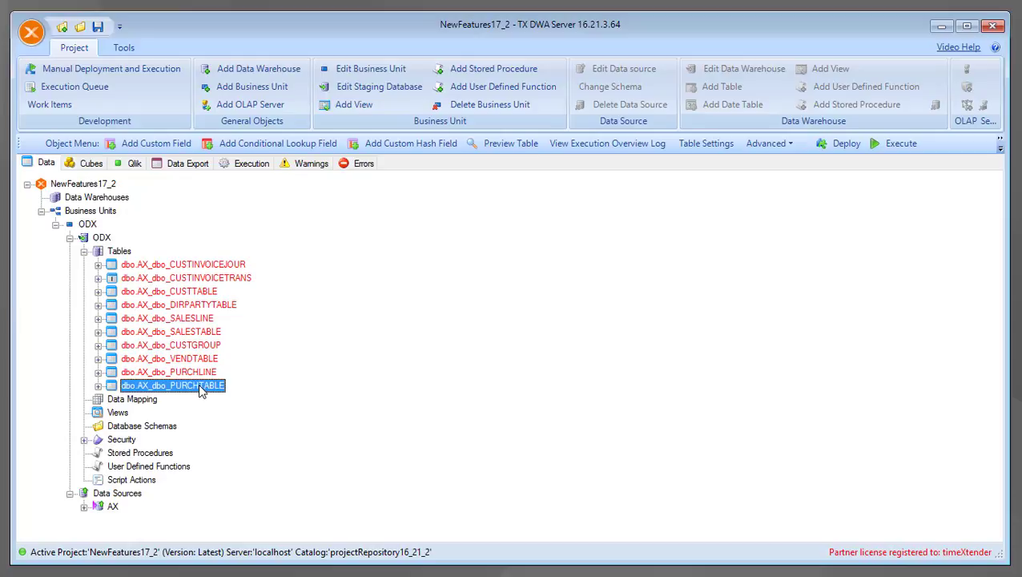
left_click(224, 304)
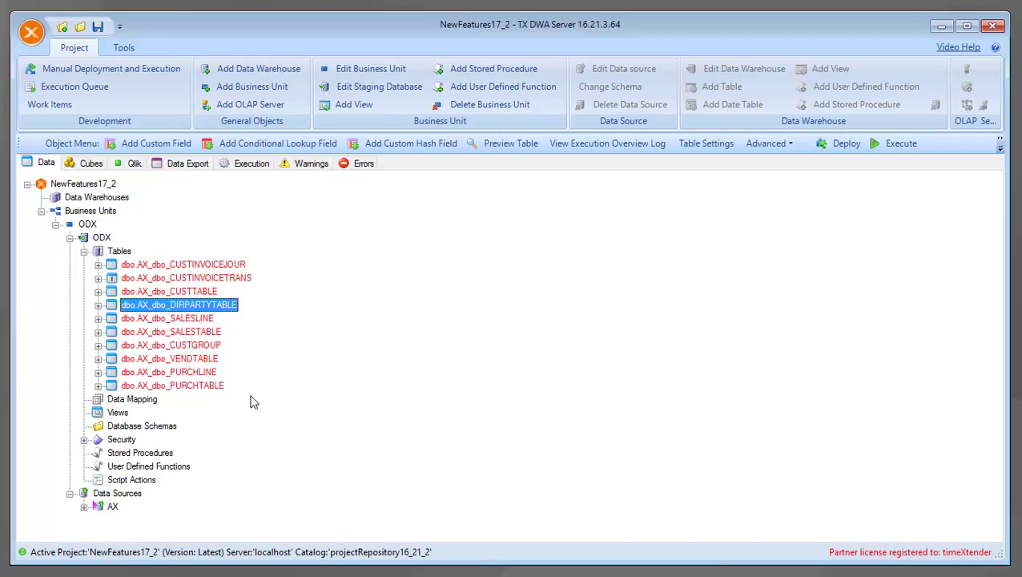
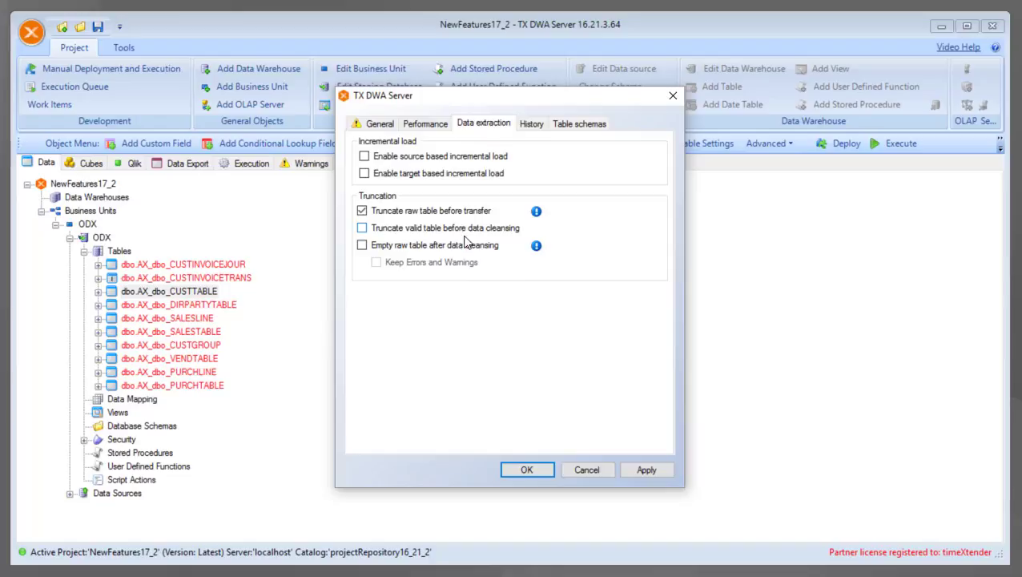
Step: Confirm the CUSTTABLE table settings and deploy and execute the table, adding the missing objects to make a deployed project version
left_click(506, 471)
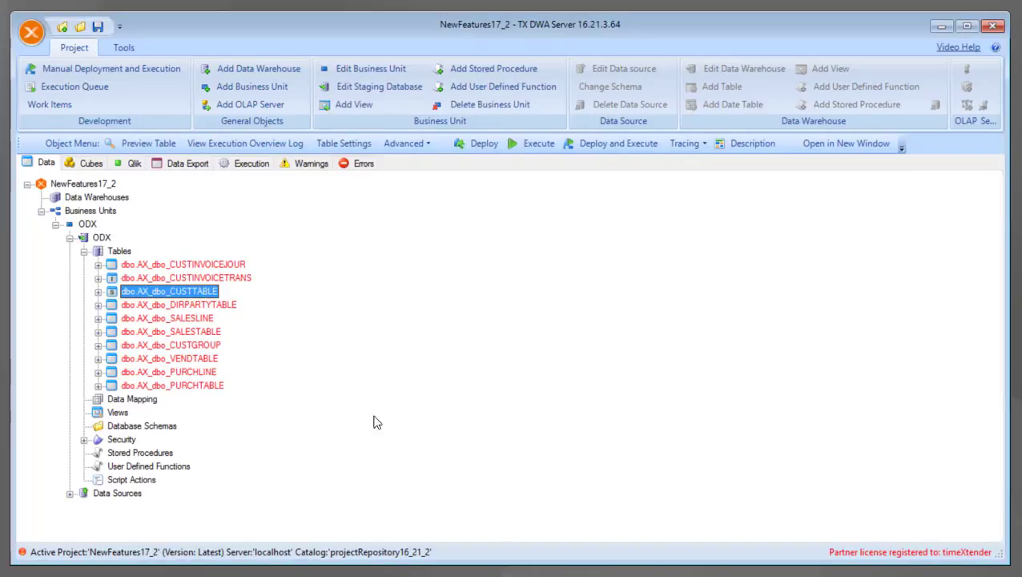
right_click(200, 292)
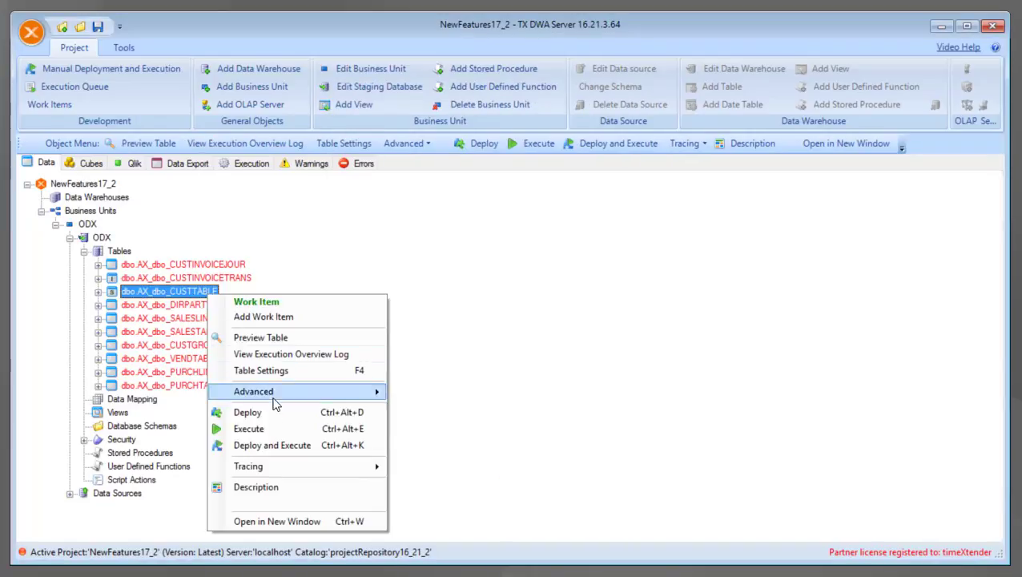
left_click(258, 446)
left_click(442, 372)
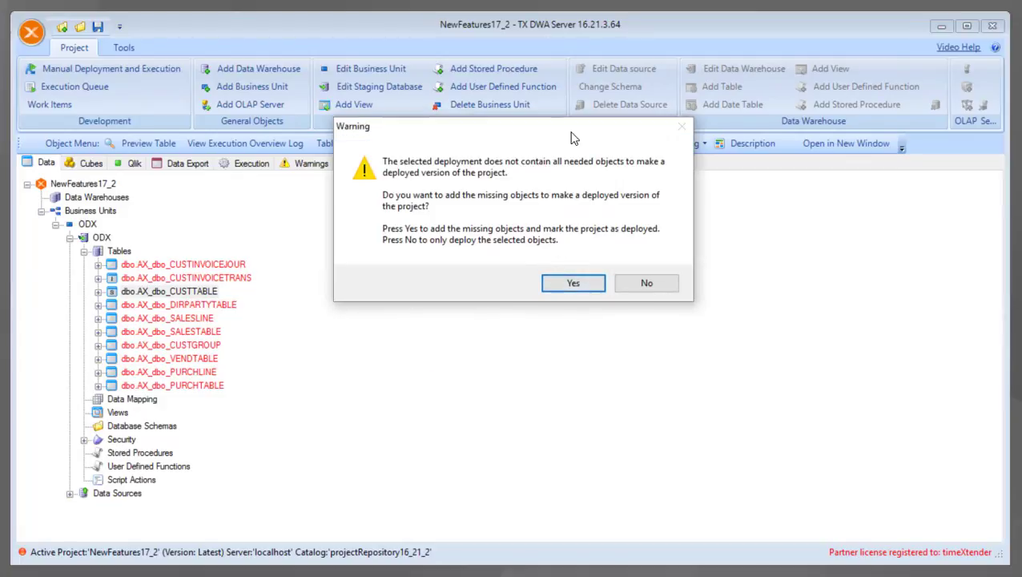
left_click(579, 283)
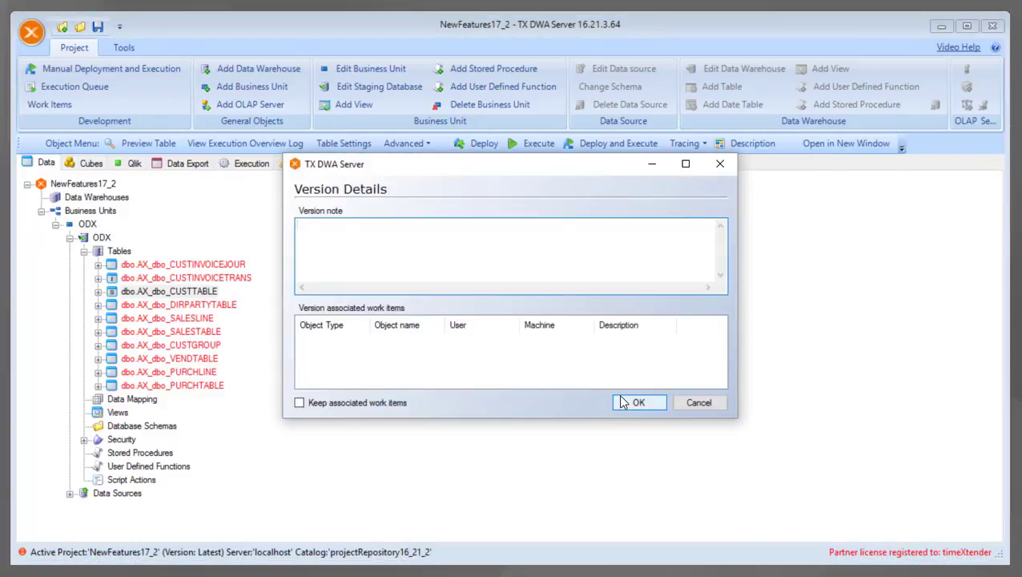
left_click(632, 401)
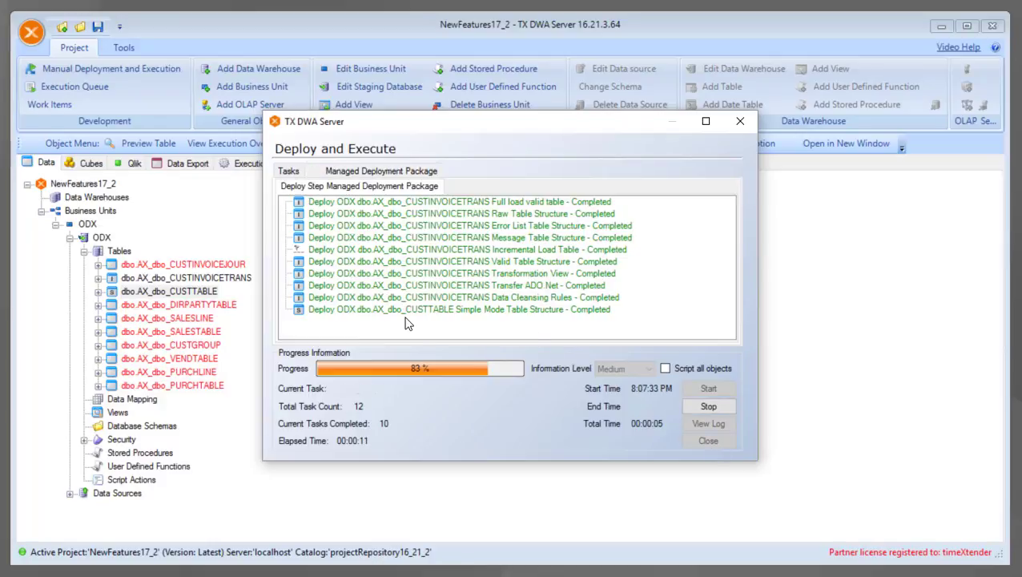
Step: Review the tasks and the CUSTTABLE simple mode deployment step in the managed deployment package, and close the deployment window
left_click(302, 171)
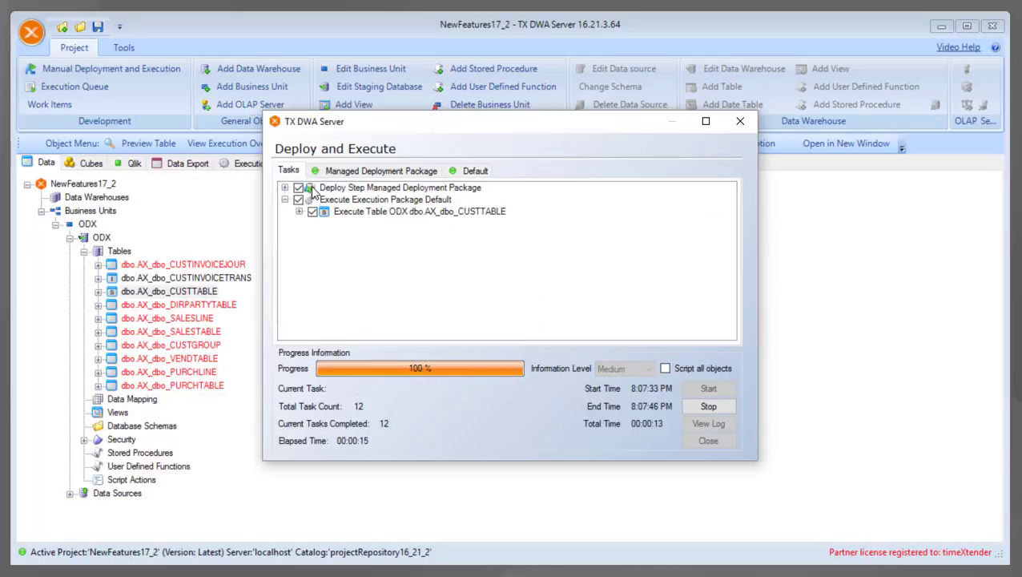
left_click(284, 189)
left_click(357, 170)
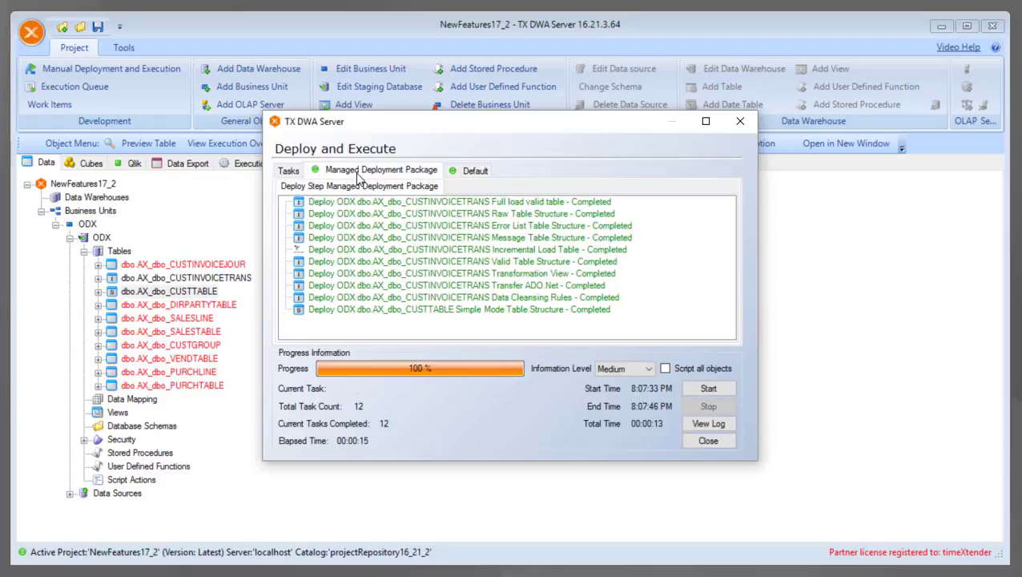
left_click(404, 312)
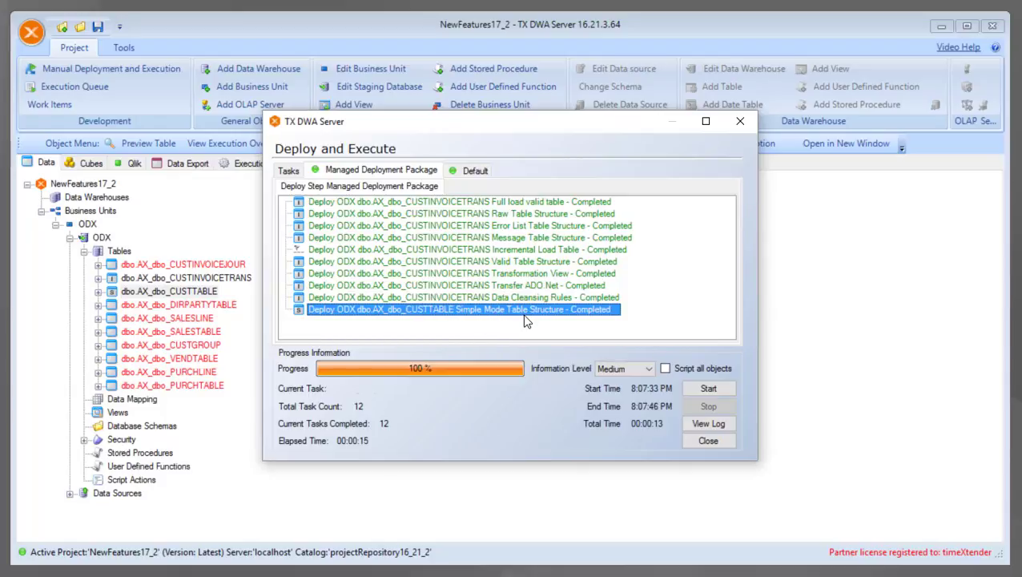
left_click(699, 433)
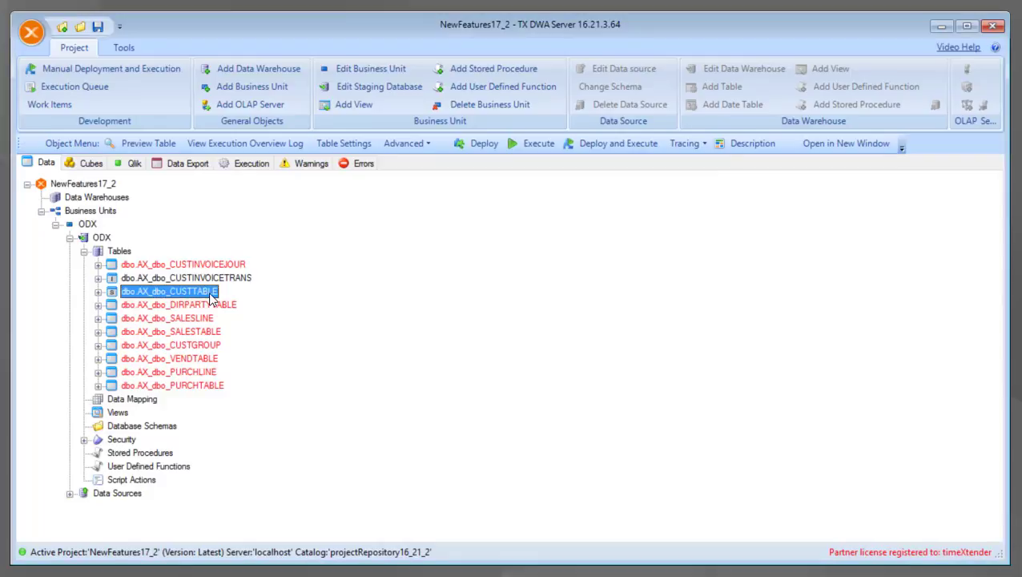
Step: Preview the data of the CUSTTABLE table, check which instances it offers, and close the preview
right_click(223, 294)
left_click(290, 340)
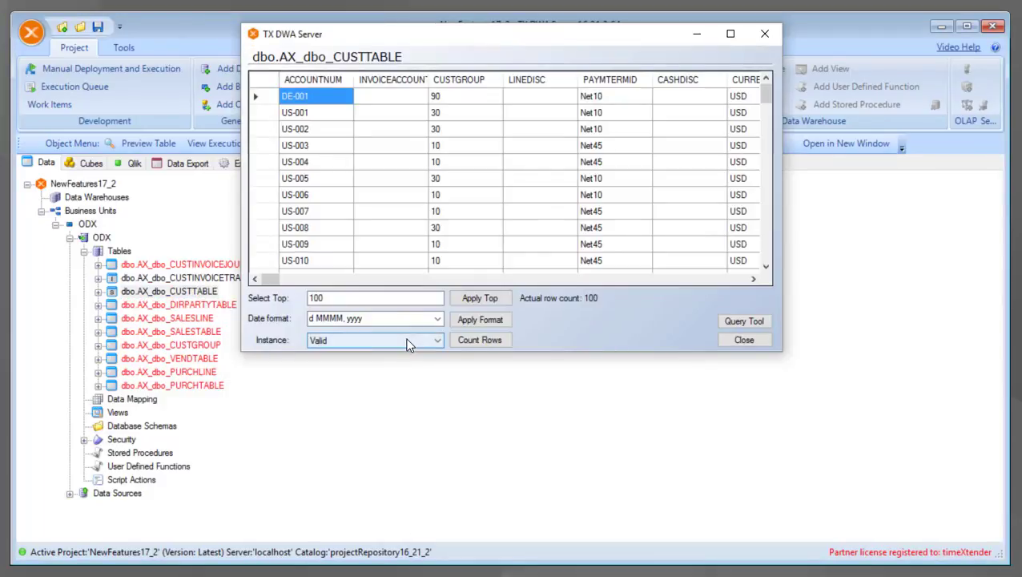
left_click(411, 342)
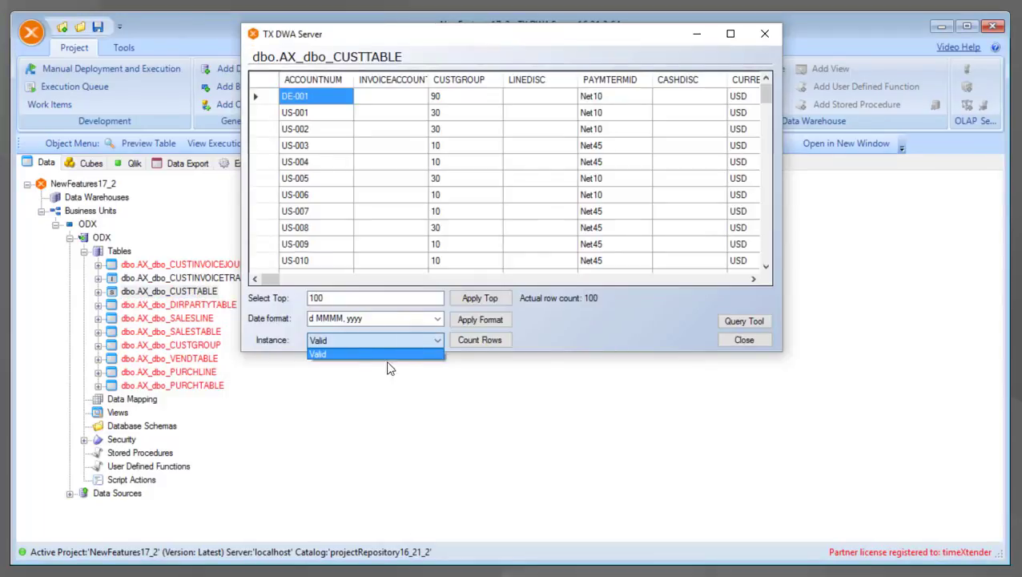
left_click(340, 357)
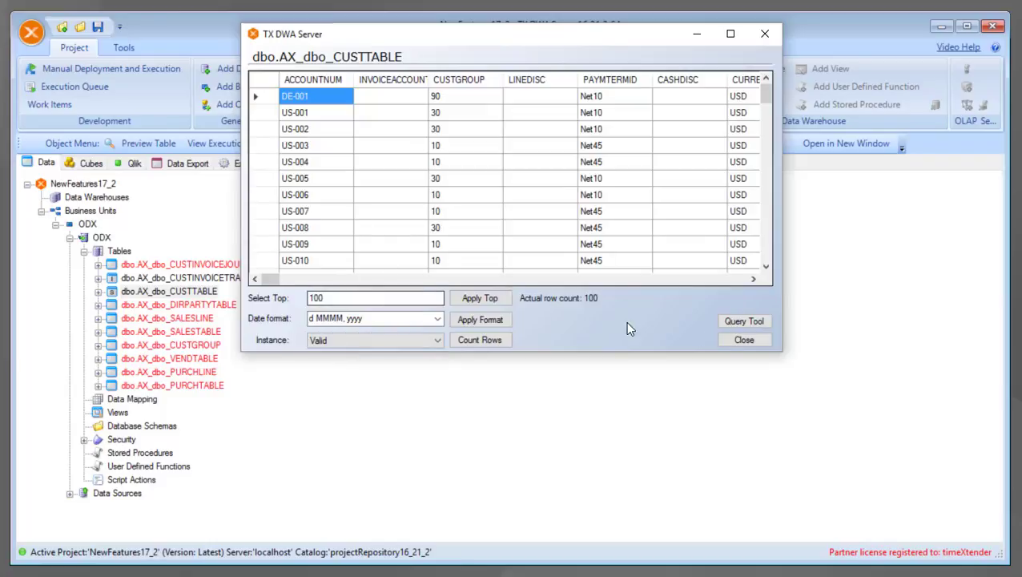
left_click(762, 340)
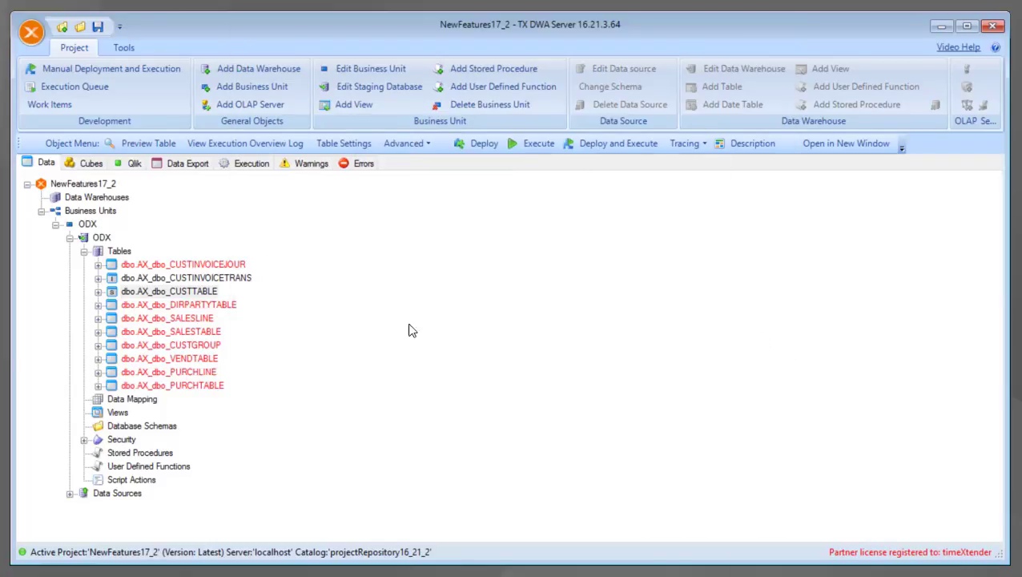
Step: Enable simple mode in the table settings of CUSTINVOICETRANS
right_click(218, 277)
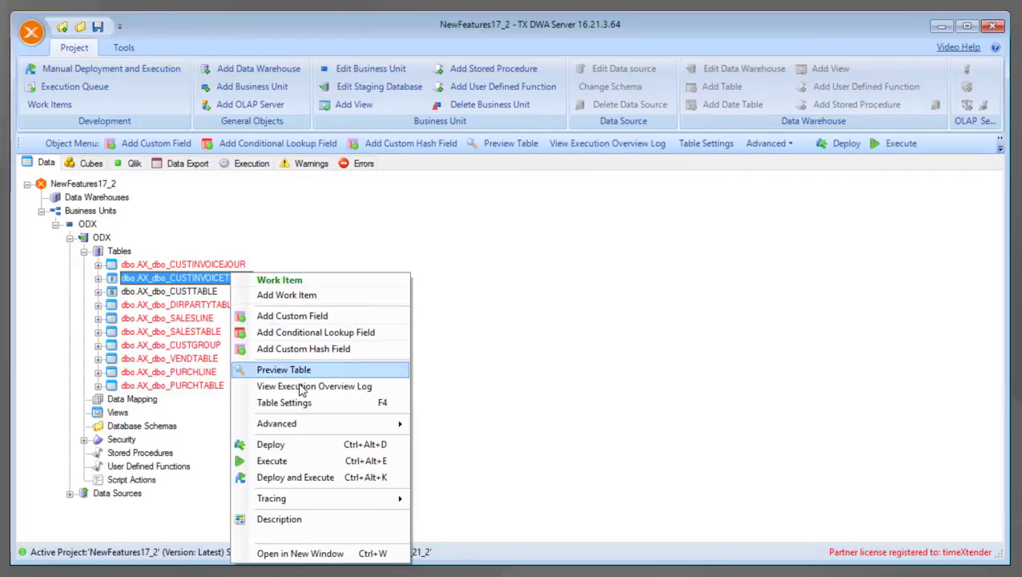
left_click(293, 402)
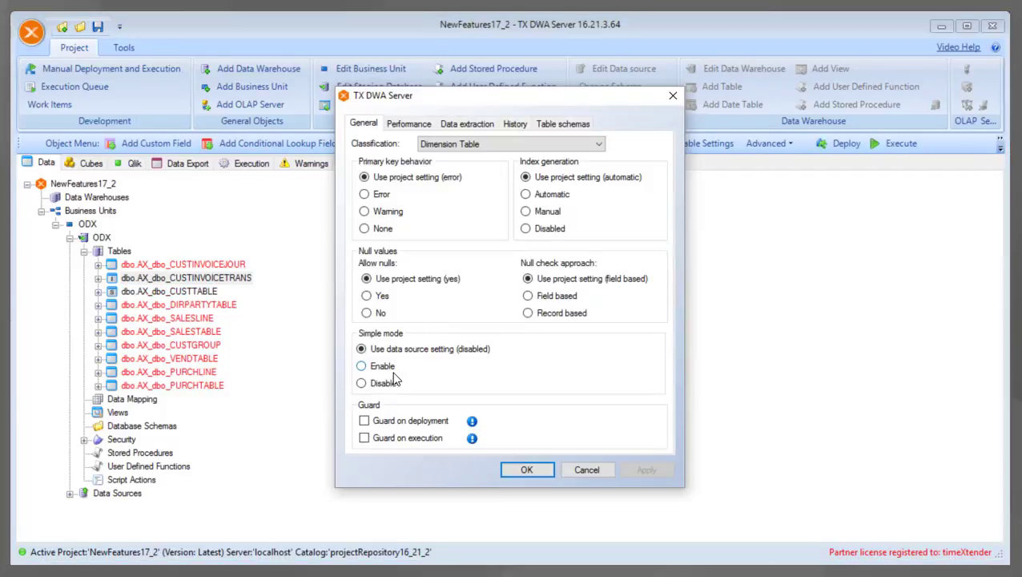
left_click(383, 367)
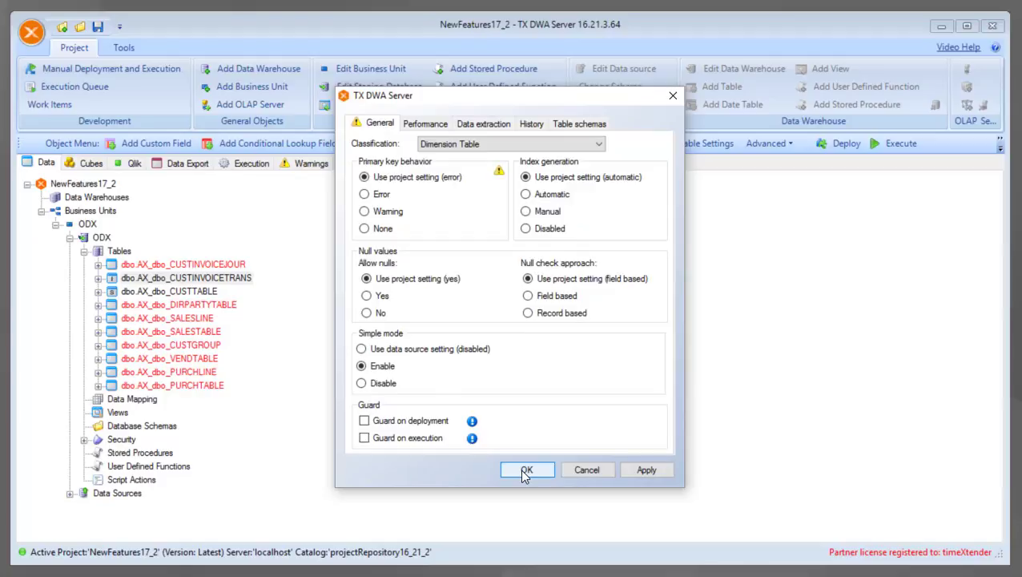
left_click(526, 470)
Step: Deploy and execute the CUSTINVOICETRANS table without a version note, and close the execution window
right_click(225, 278)
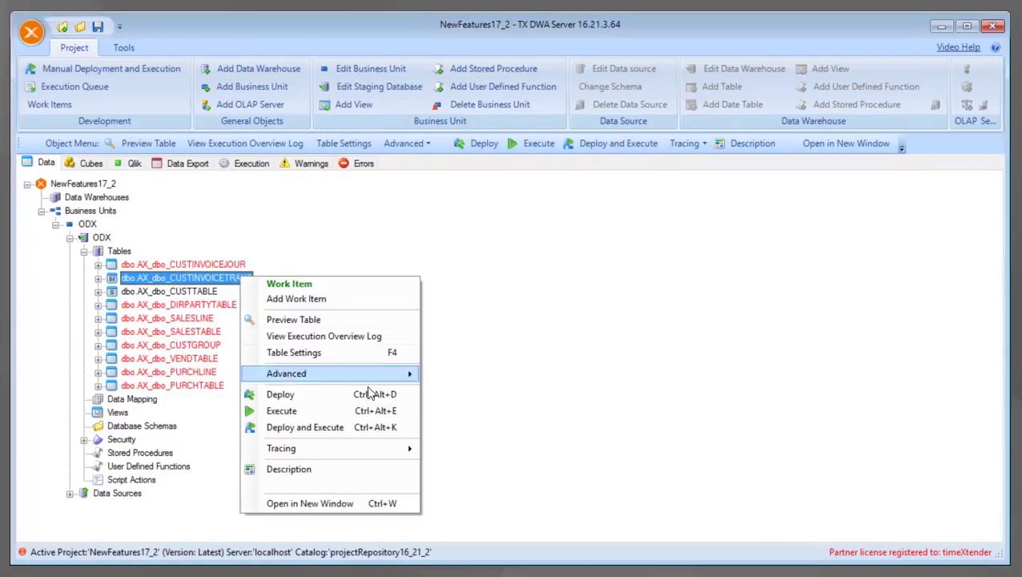
left_click(350, 427)
left_click(451, 374)
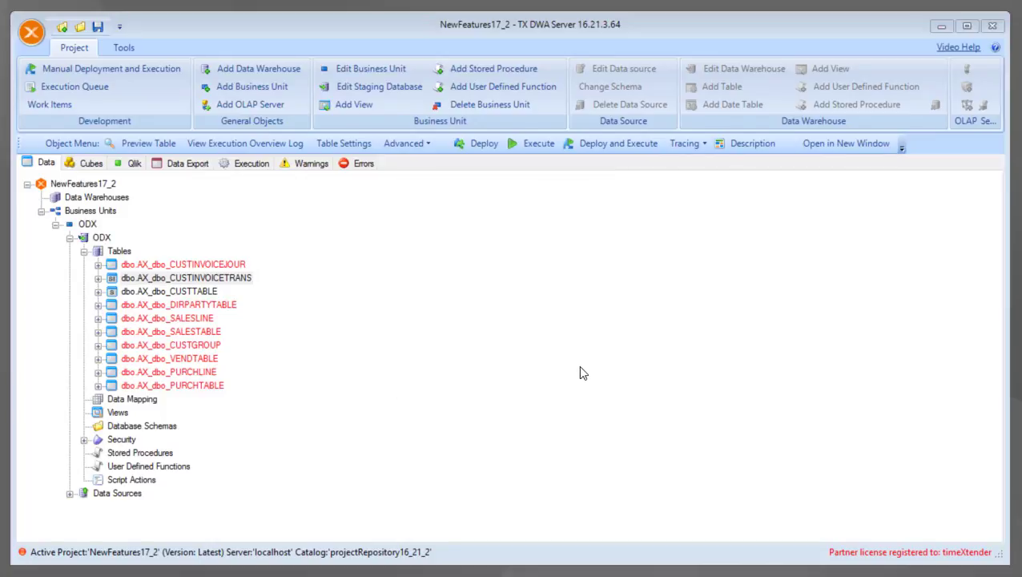
left_click(630, 407)
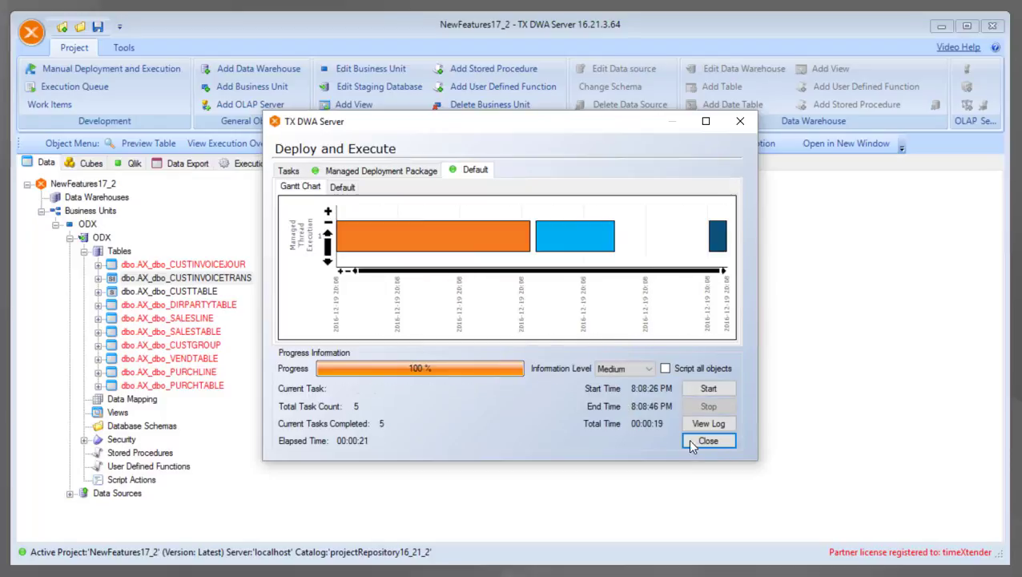
left_click(708, 441)
Step: Preview the Raw and Incremental instances of the CUSTINVOICETRANS table, and close the preview
right_click(230, 279)
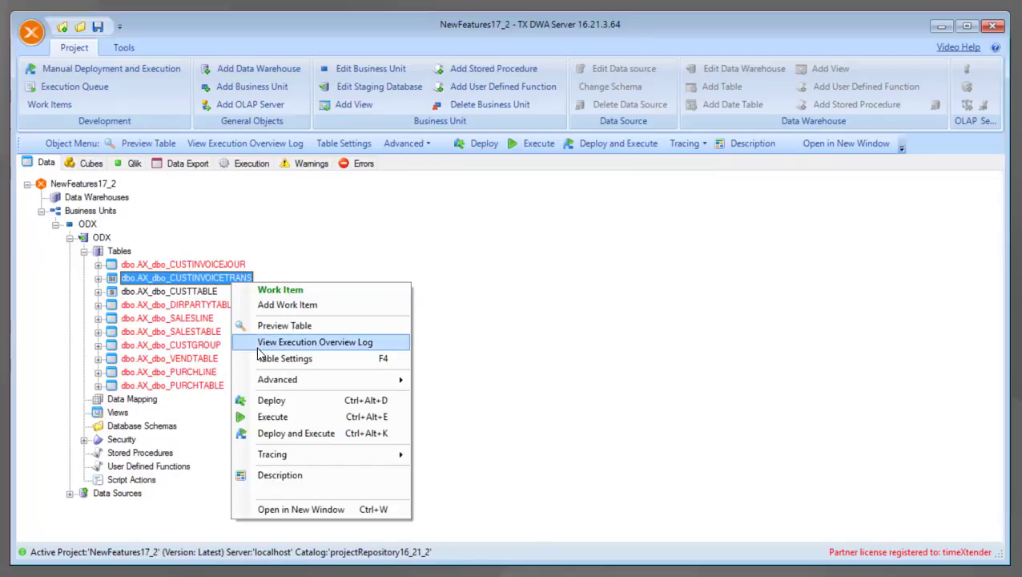
left_click(263, 324)
left_click(319, 340)
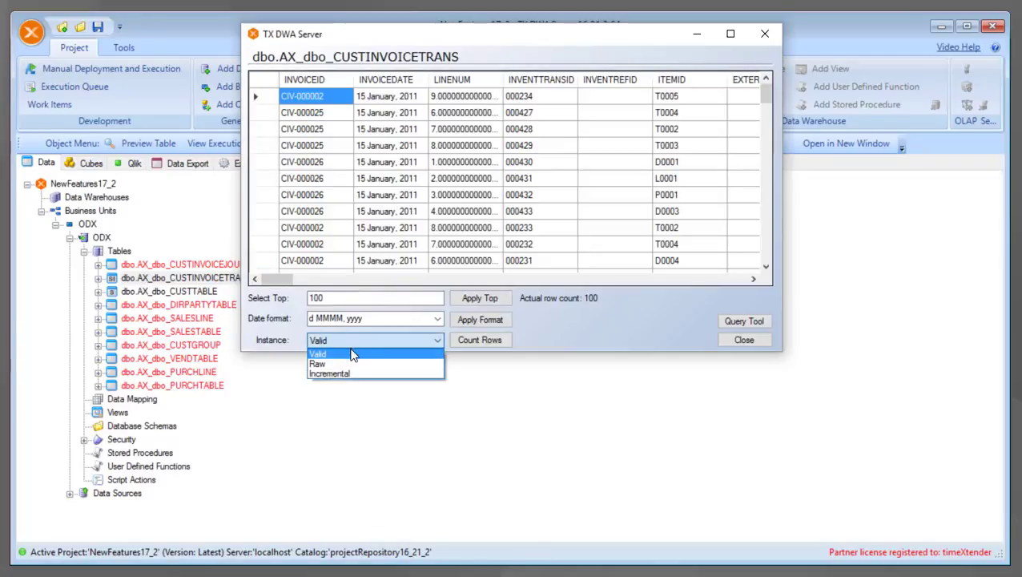
left_click(343, 361)
left_click(344, 340)
left_click(342, 376)
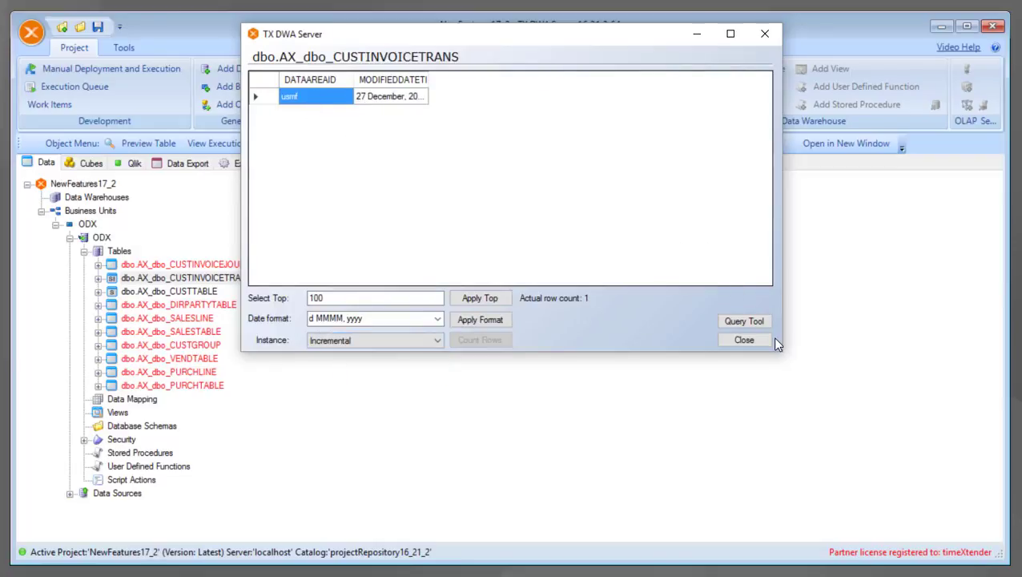
left_click(744, 339)
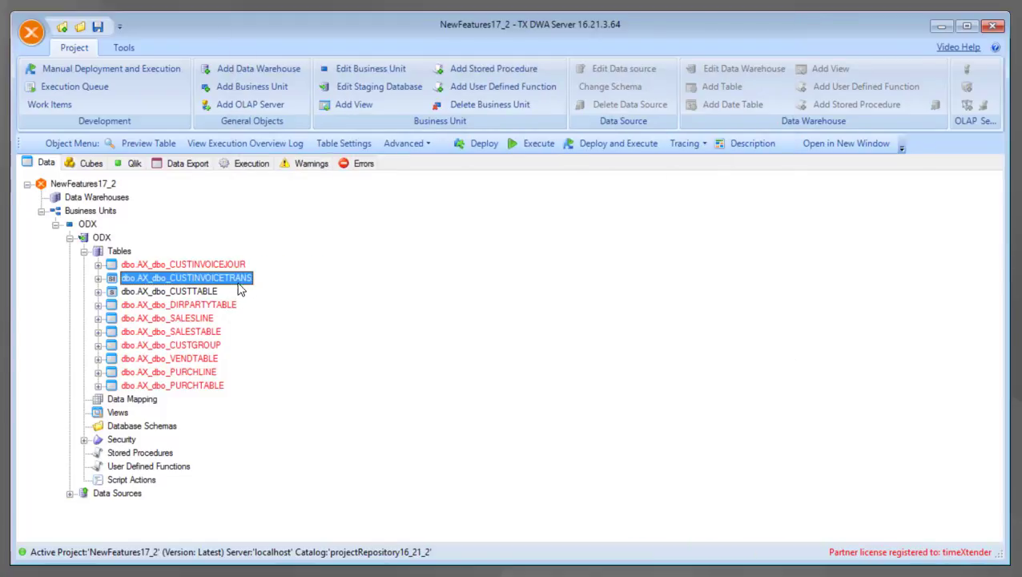
Step: Enable simple mode in the settings of the AX data source
left_click(70, 492)
left_click(112, 506)
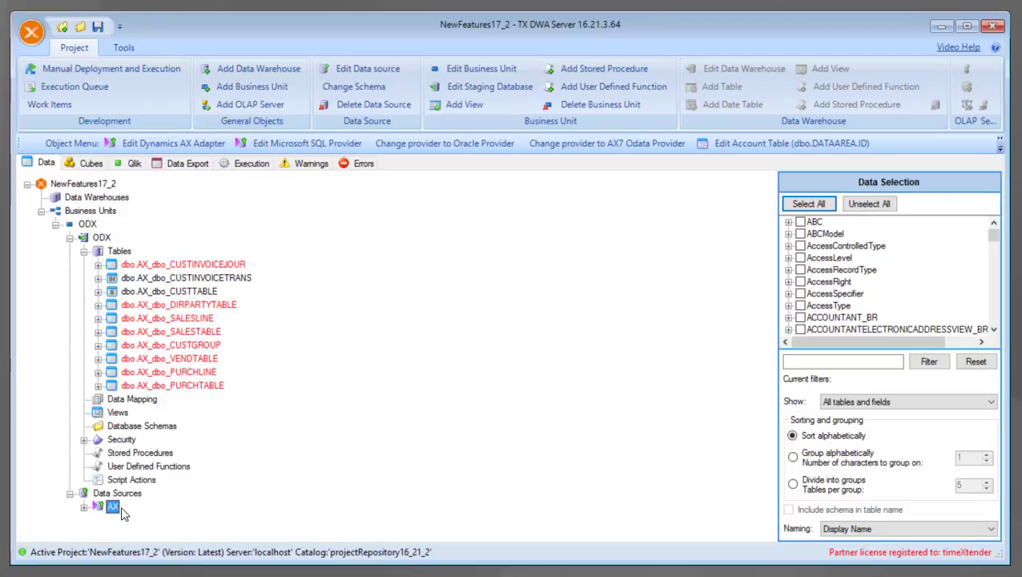
right_click(122, 510)
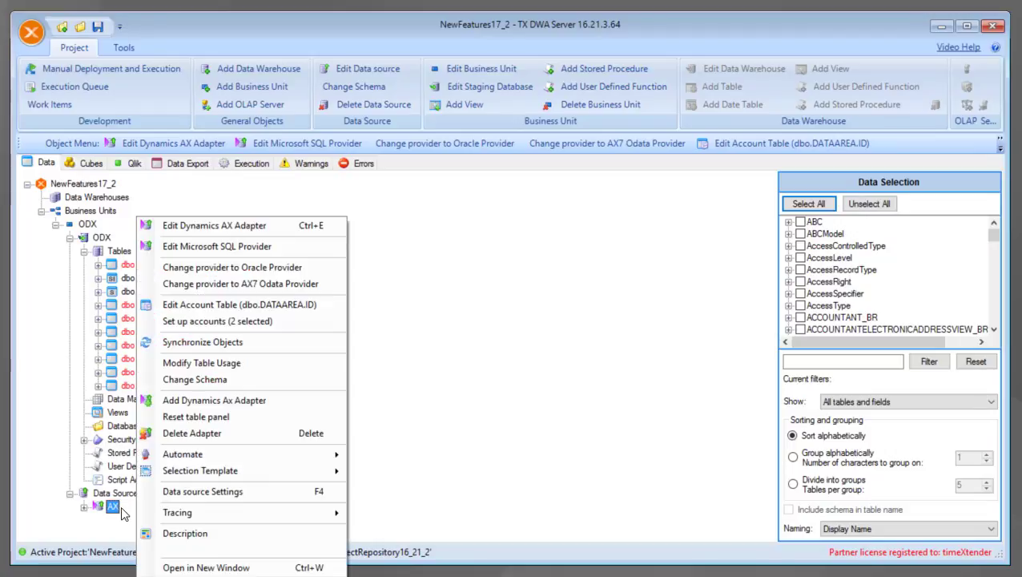
left_click(240, 492)
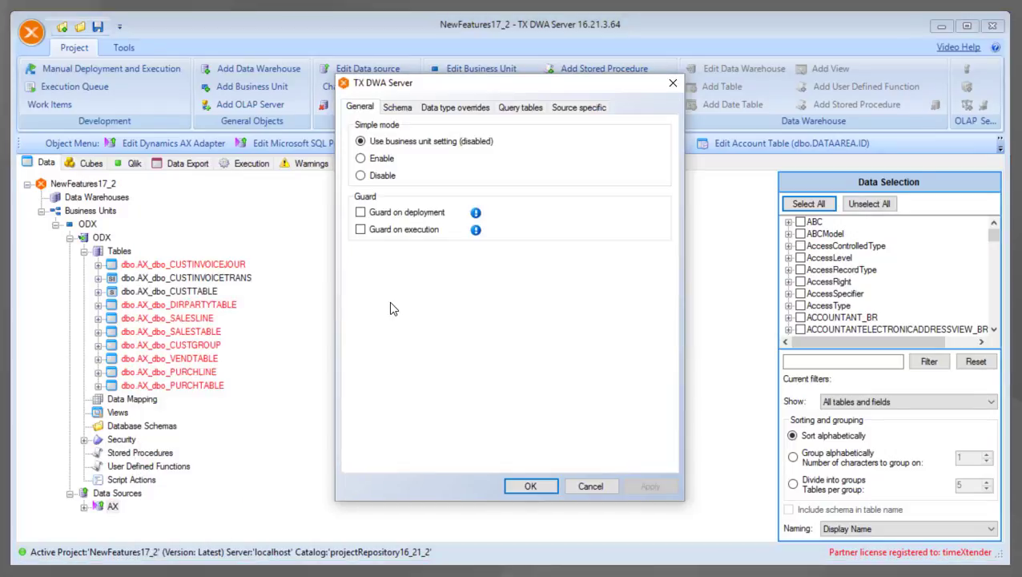
left_click(388, 163)
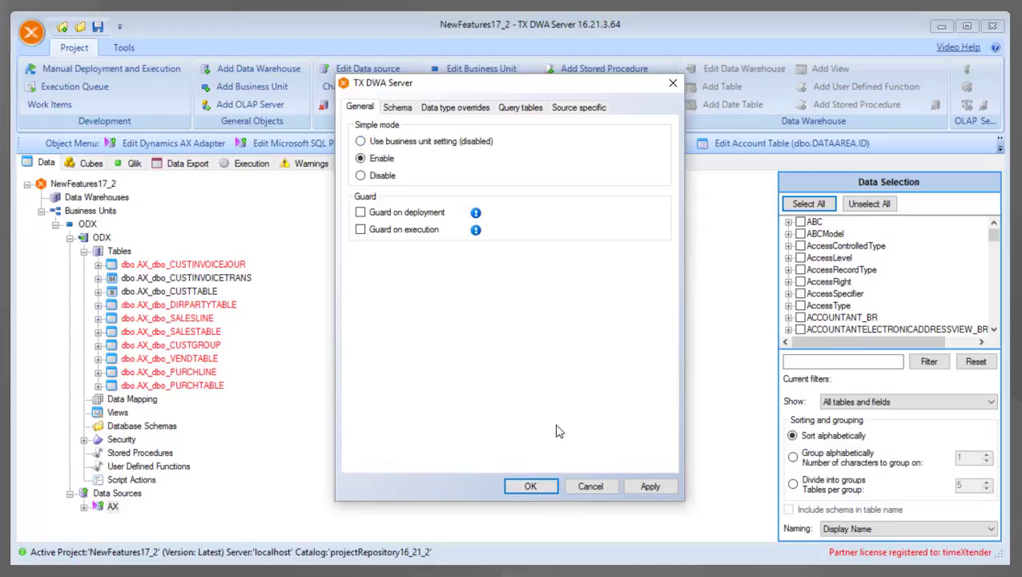
left_click(530, 486)
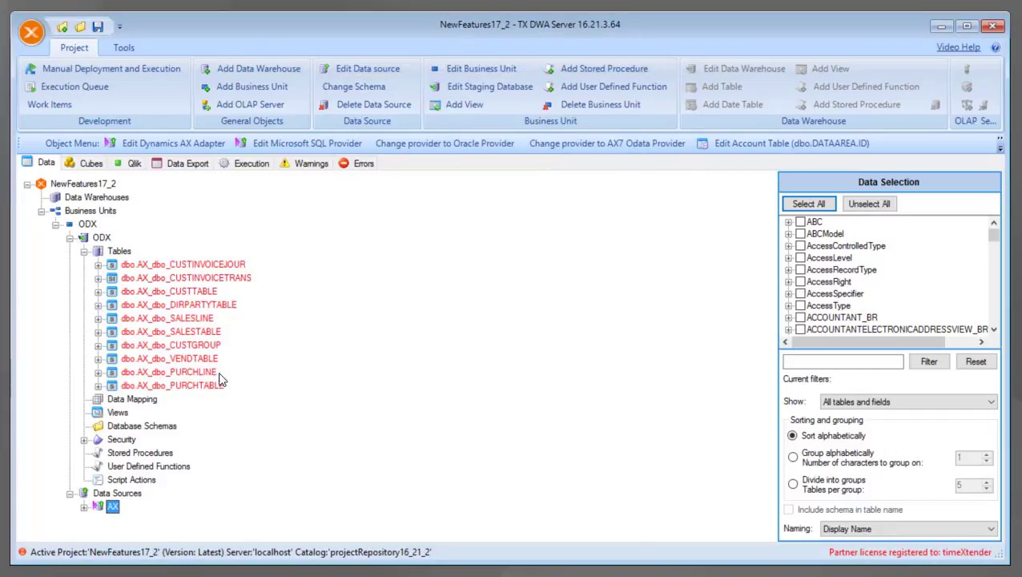
Step: Turn off truncating the valid table before data cleansing in the data extraction settings of the VENDTABLE table
left_click(199, 361)
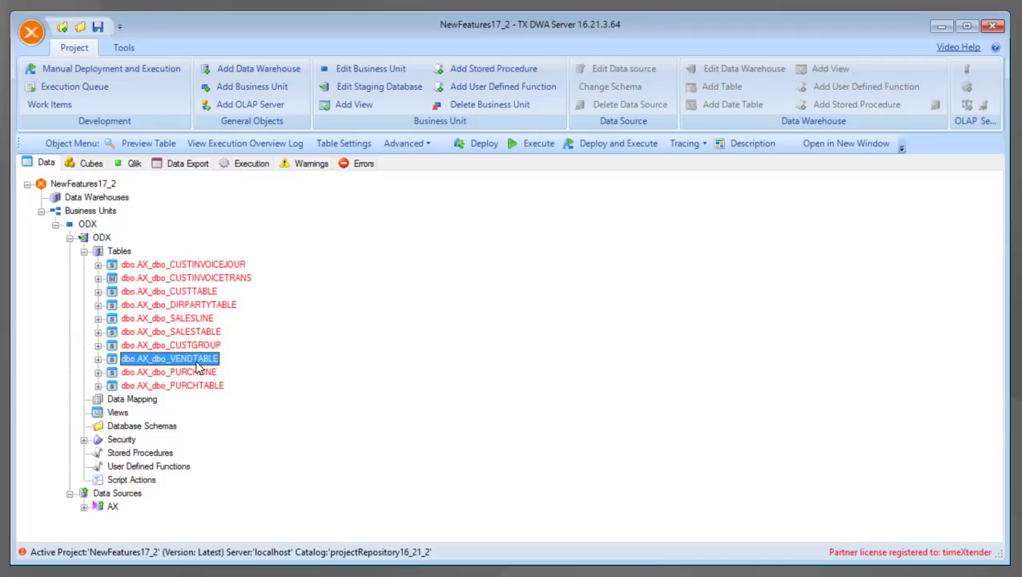
double_click(197, 362)
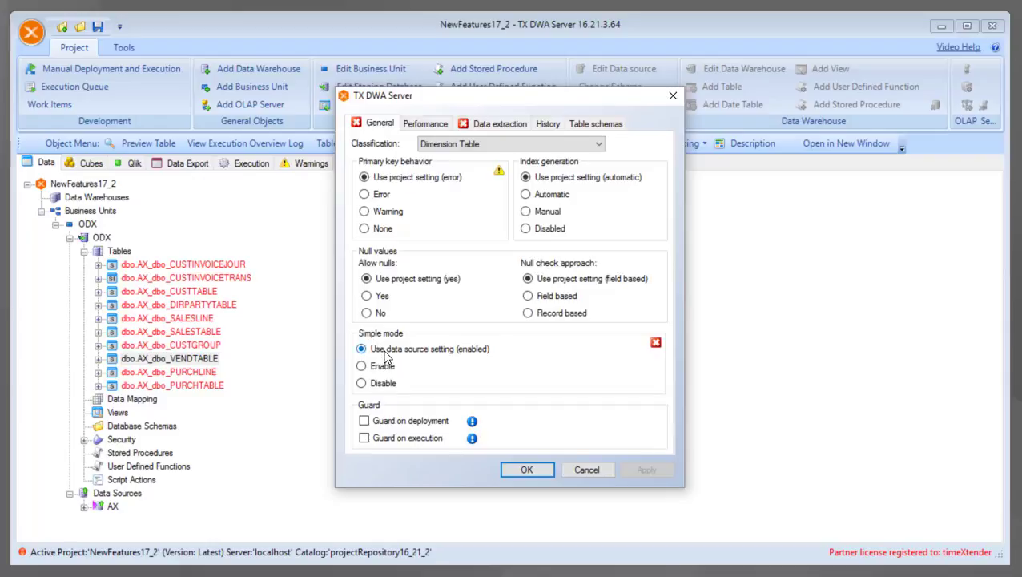
left_click(493, 126)
left_click(469, 230)
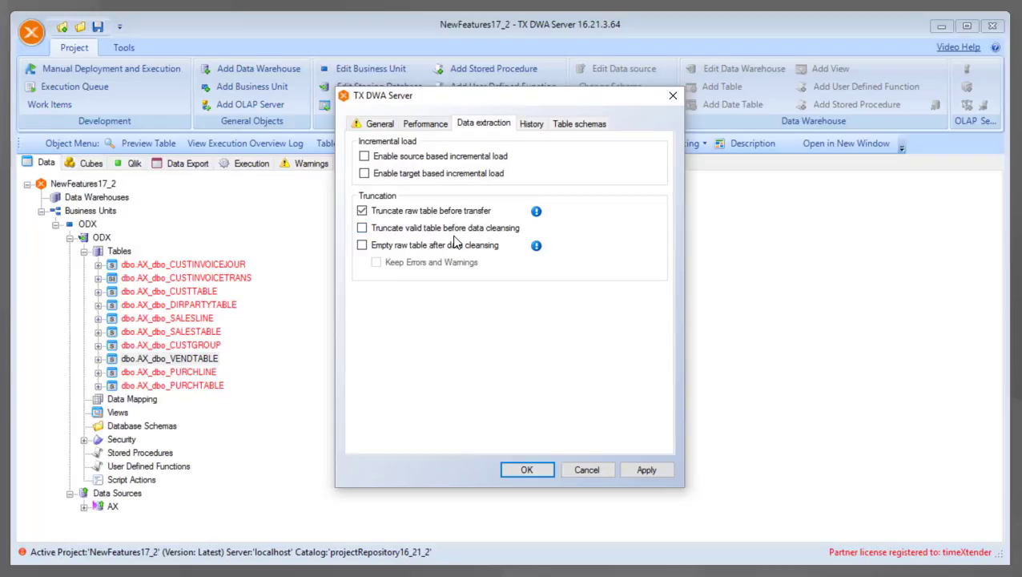
left_click(524, 470)
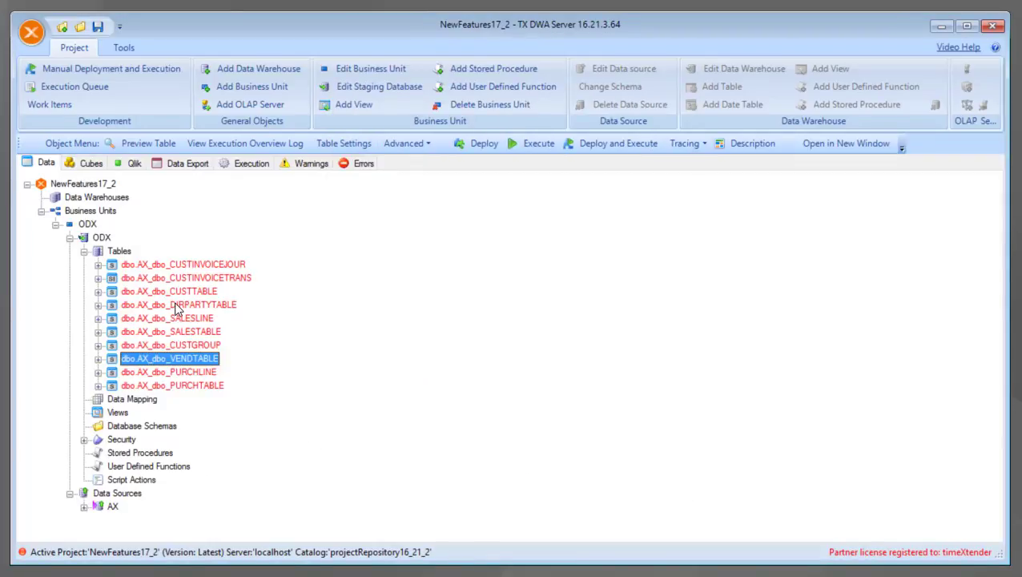
Step: Enable simple mode in the settings of the ODX business unit
right_click(120, 225)
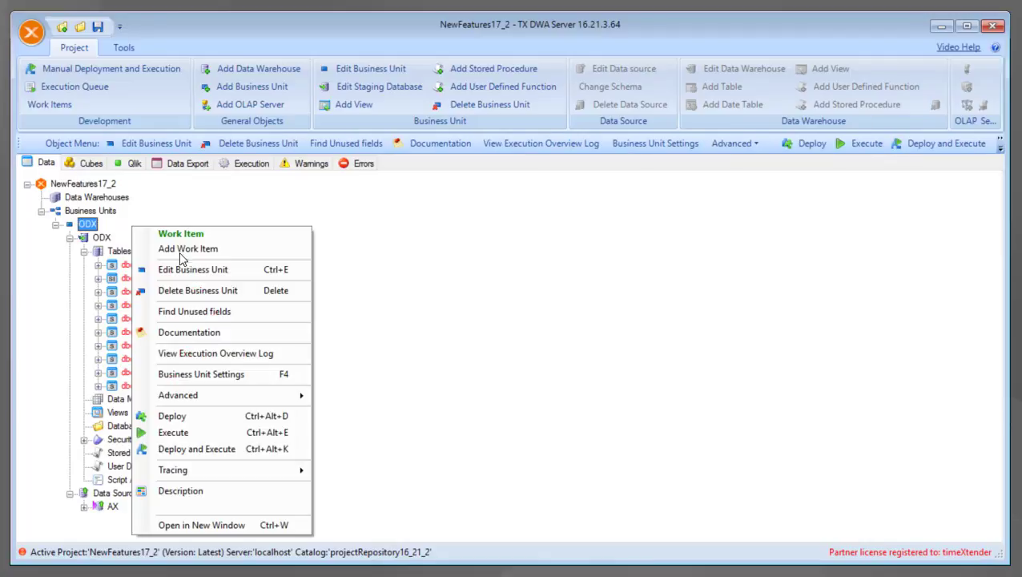
left_click(232, 374)
left_click(499, 294)
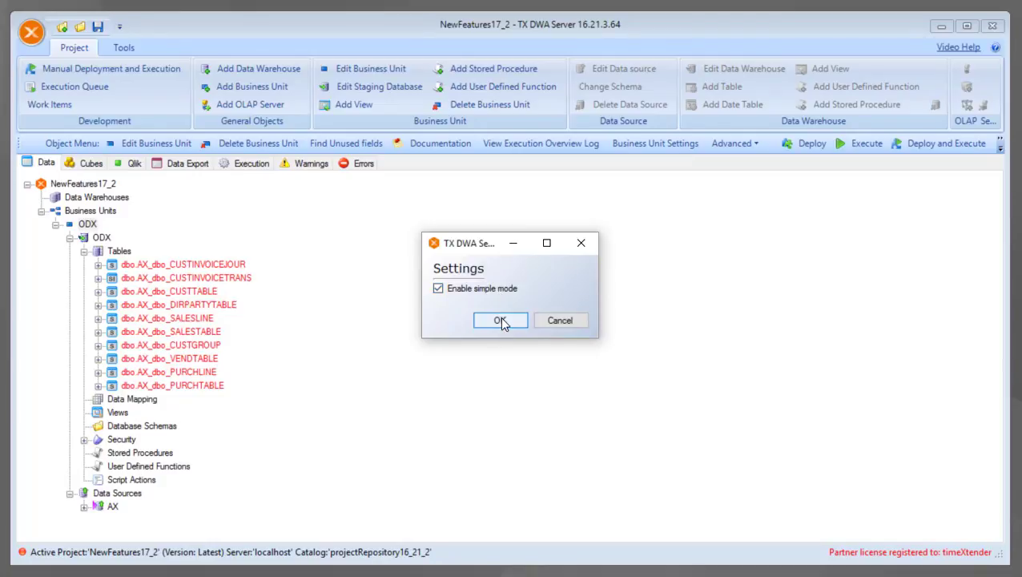
left_click(500, 321)
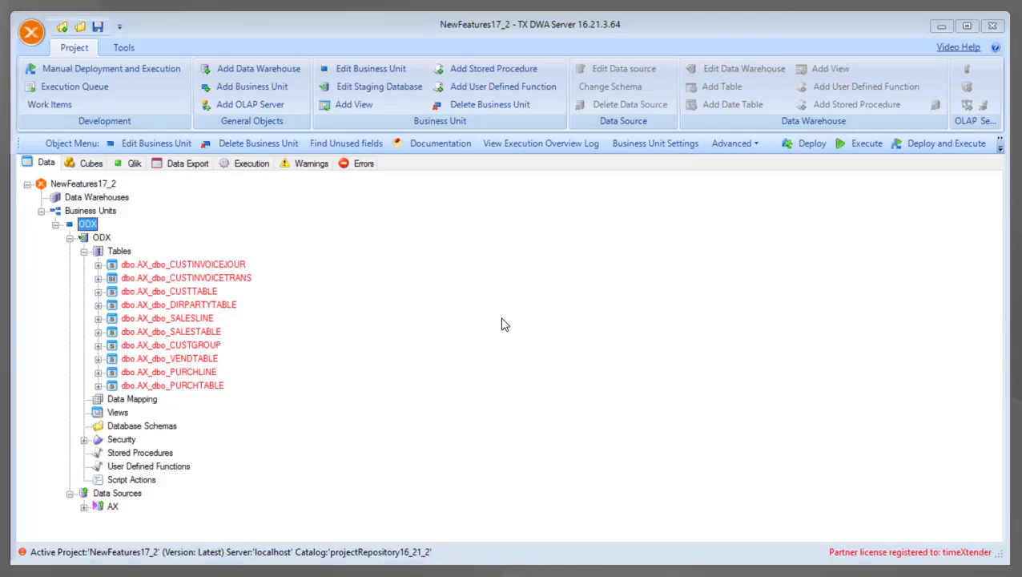
Step: Add the ABC table from the AX data source and check the simple mode option in its table settings without changing it
double_click(112, 507)
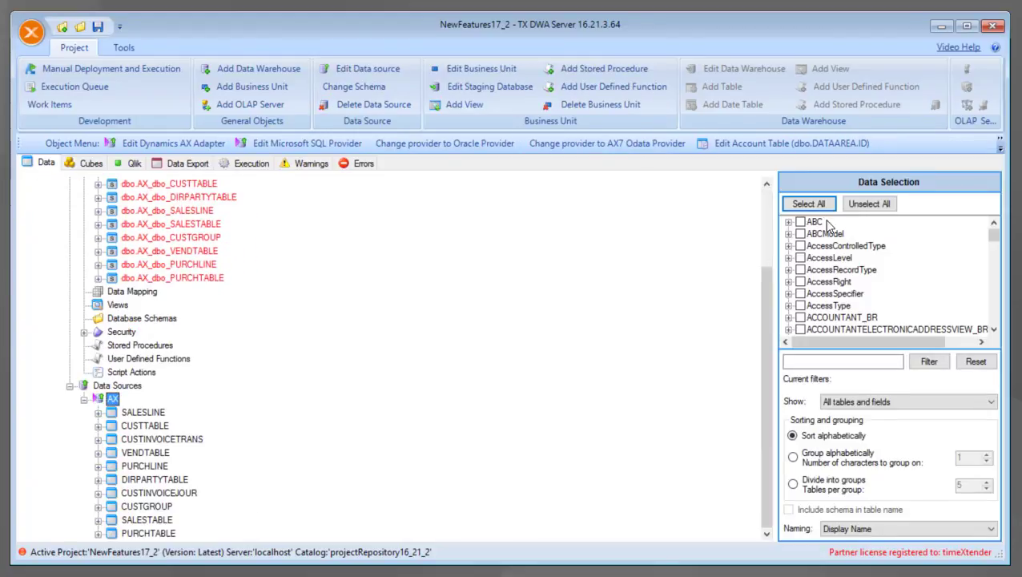
left_click(800, 222)
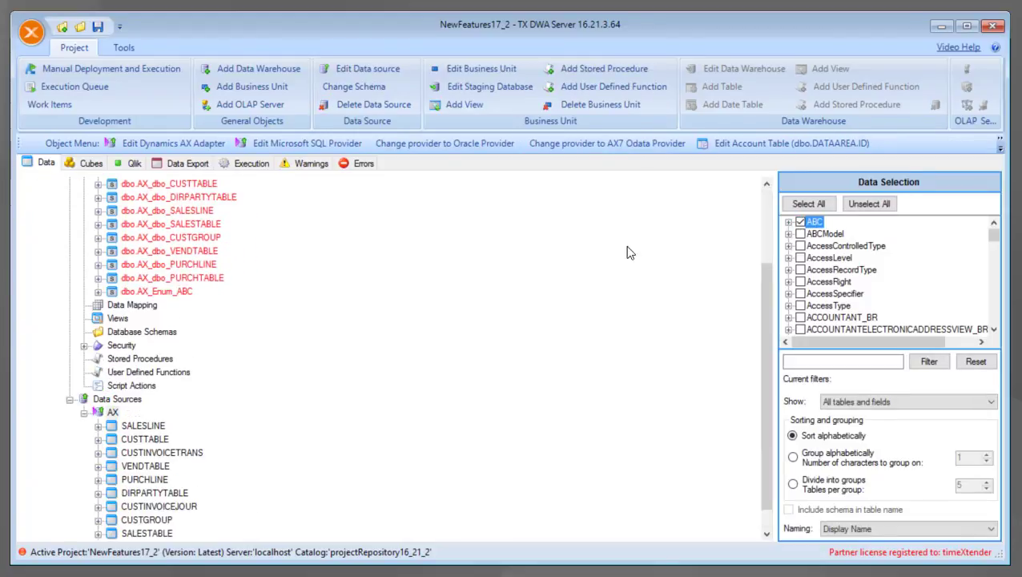
right_click(164, 303)
right_click(185, 292)
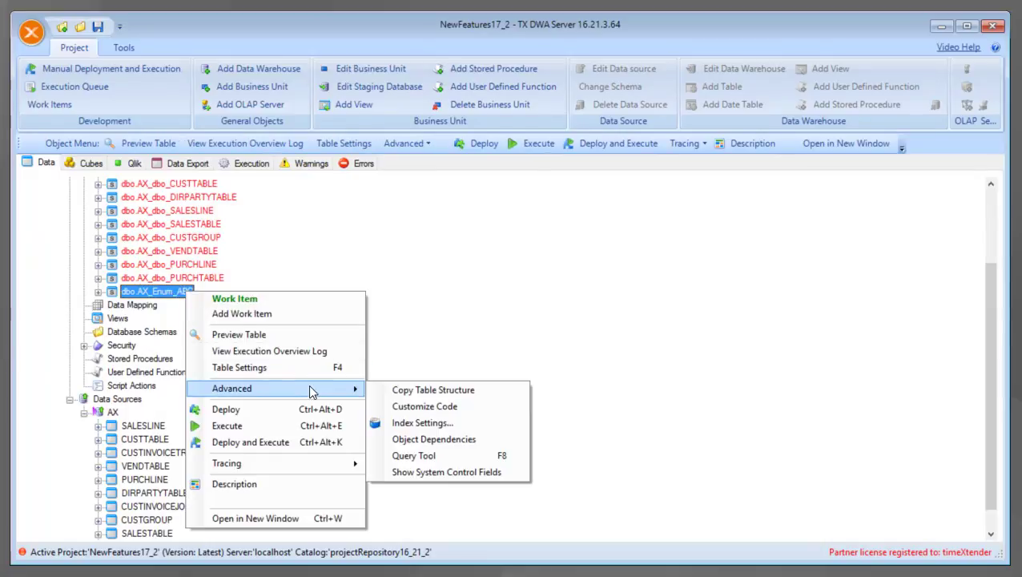
left_click(329, 371)
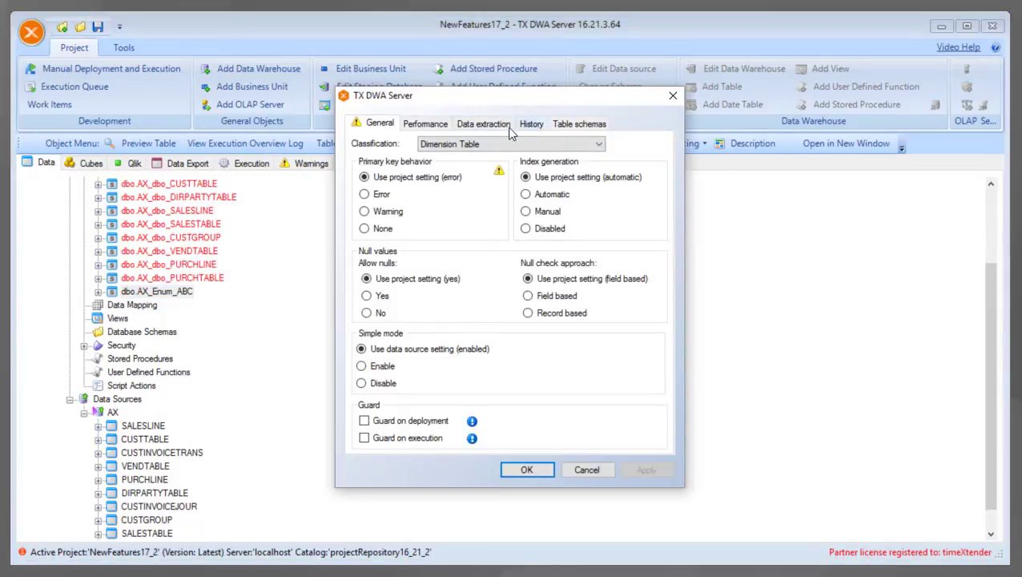
left_click(587, 469)
Step: Collapse the table list of the AX data source
scroll(290, 337, "up", 1)
scroll(276, 313, "up", 2)
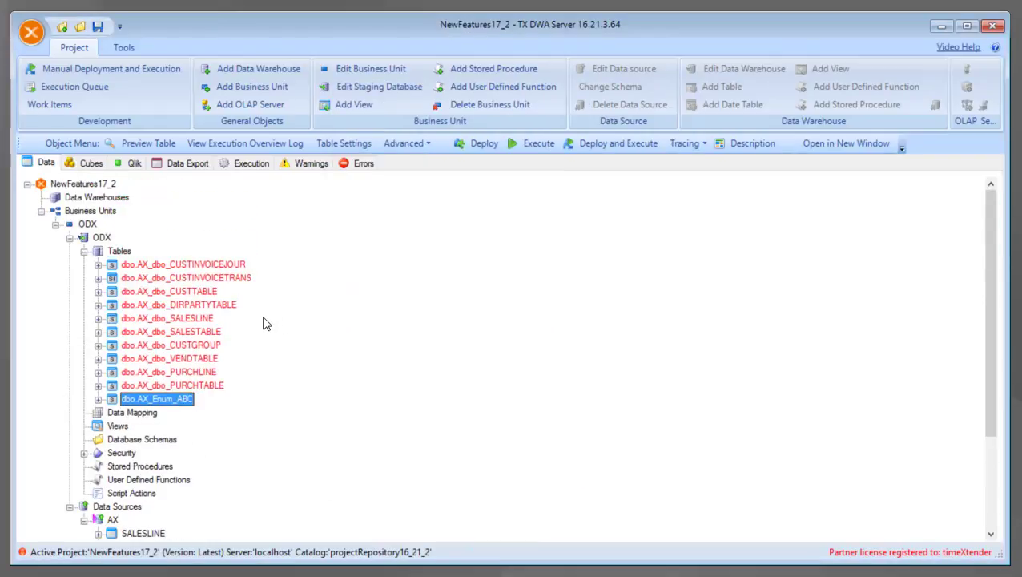
double_click(98, 520)
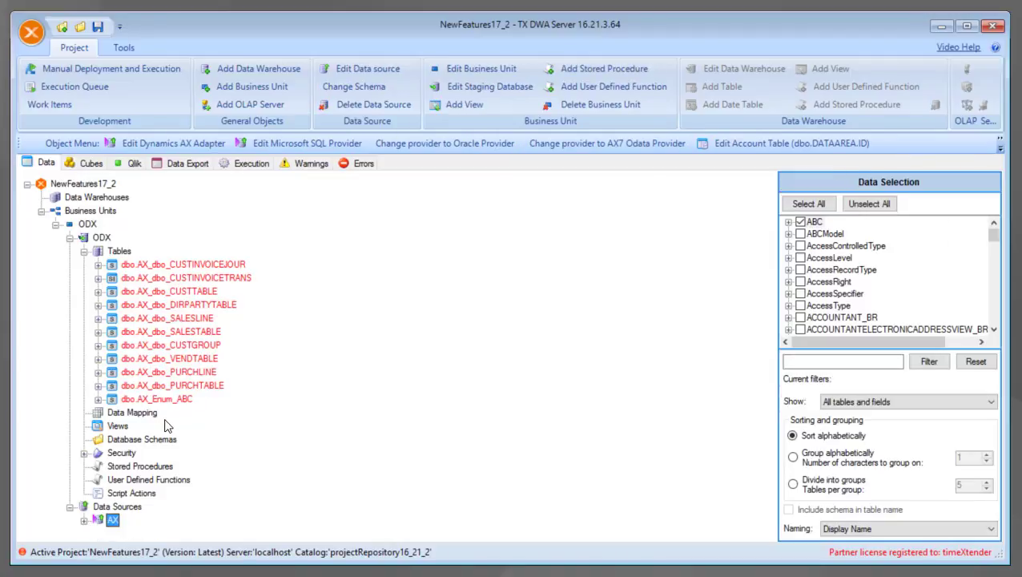
left_click(175, 388)
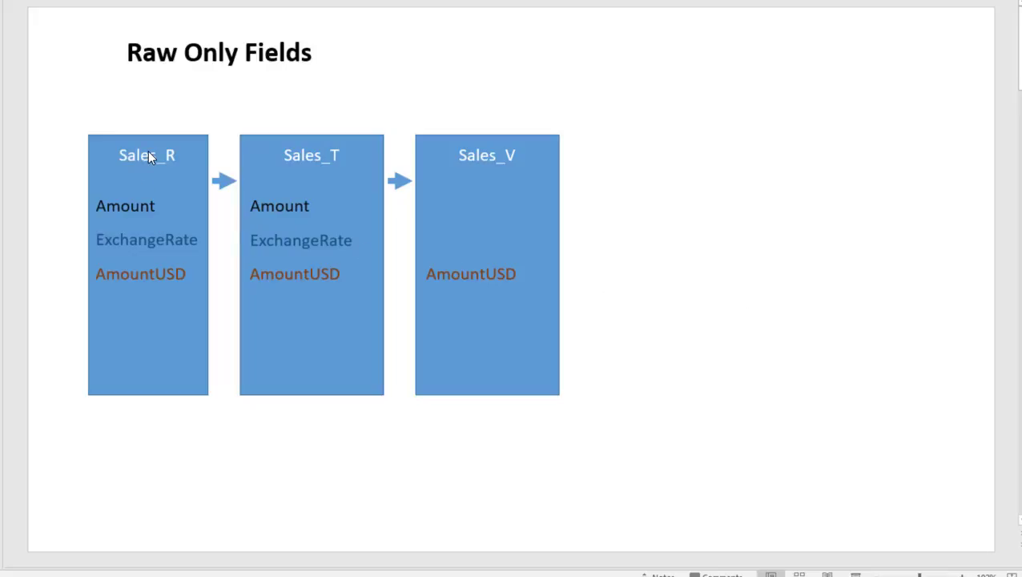
left_click(168, 189)
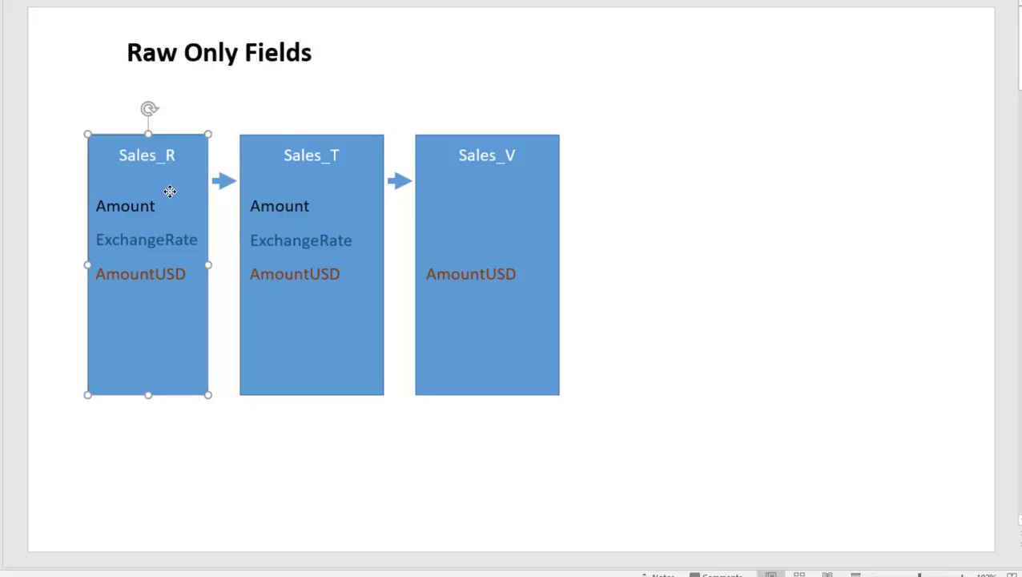
left_click(116, 207)
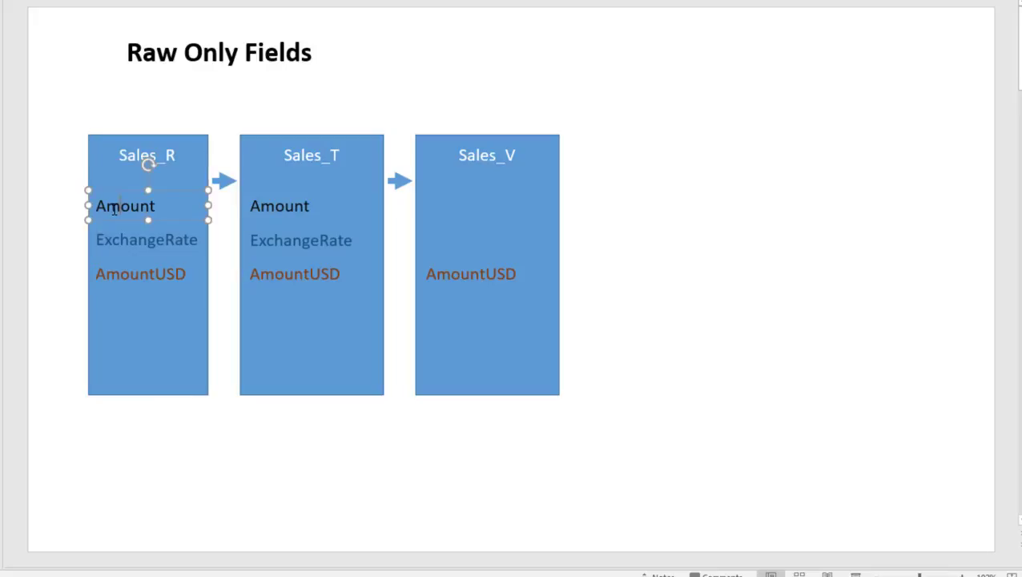
left_click_drag(97, 206, 152, 206)
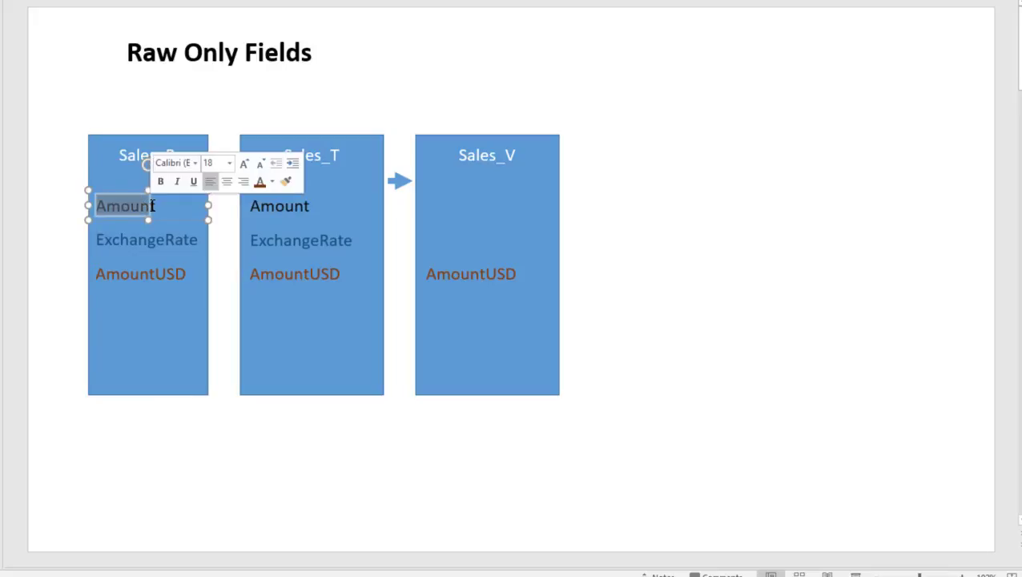
left_click(155, 206)
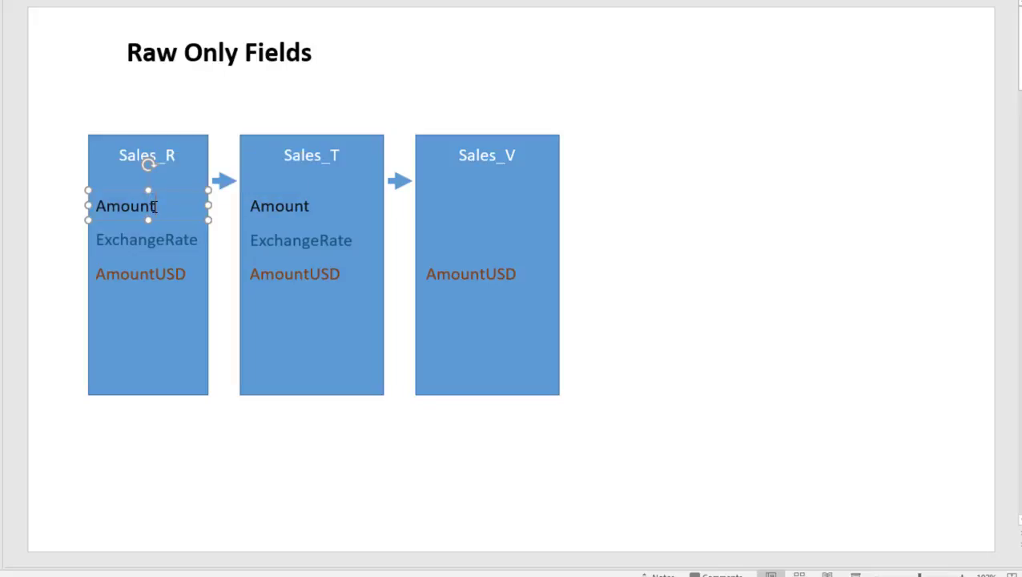
double_click(194, 240)
left_click(309, 235)
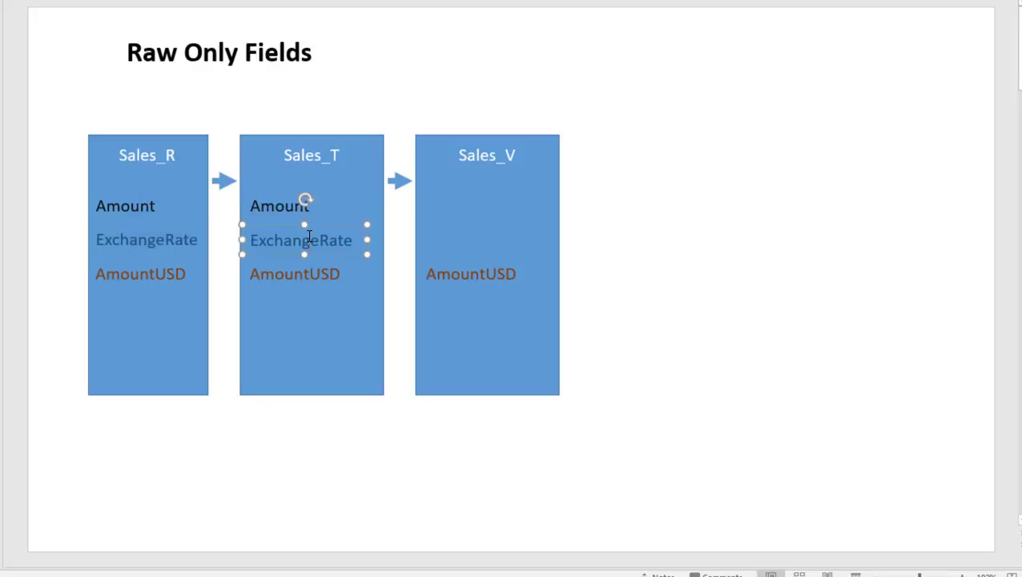
left_click_drag(97, 239, 197, 239)
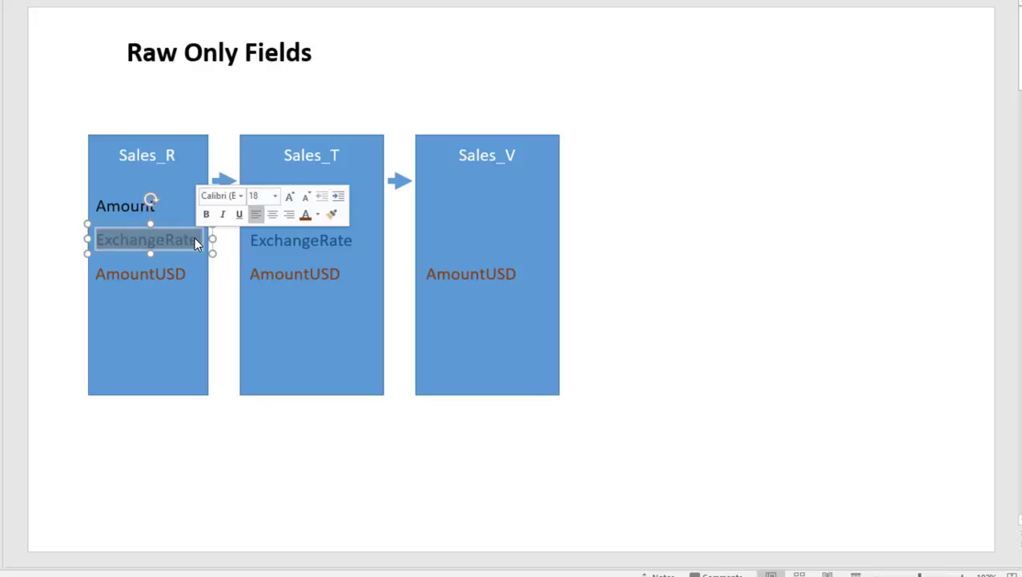
left_click(195, 241)
double_click(196, 241)
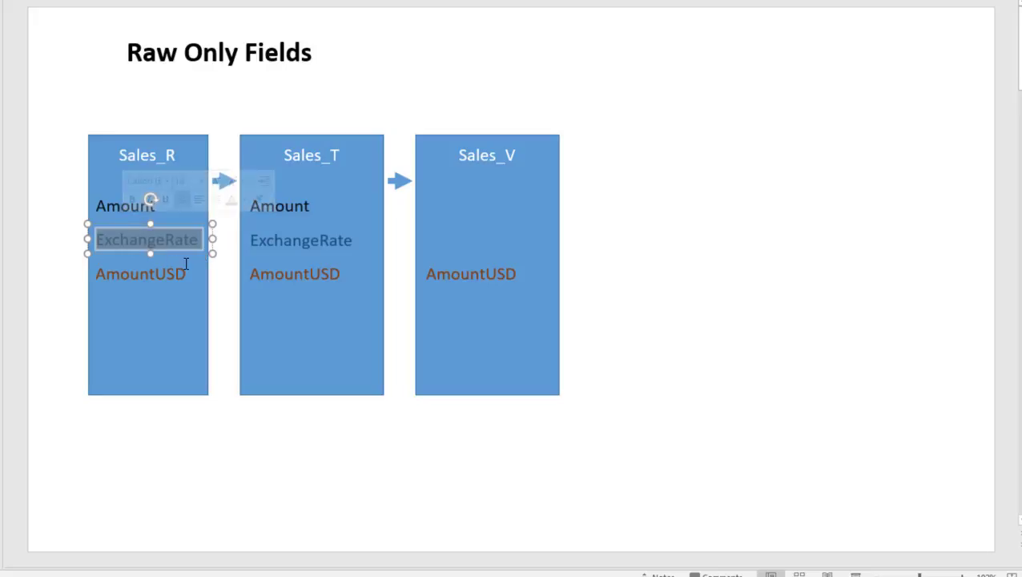
left_click(185, 266)
double_click(306, 271)
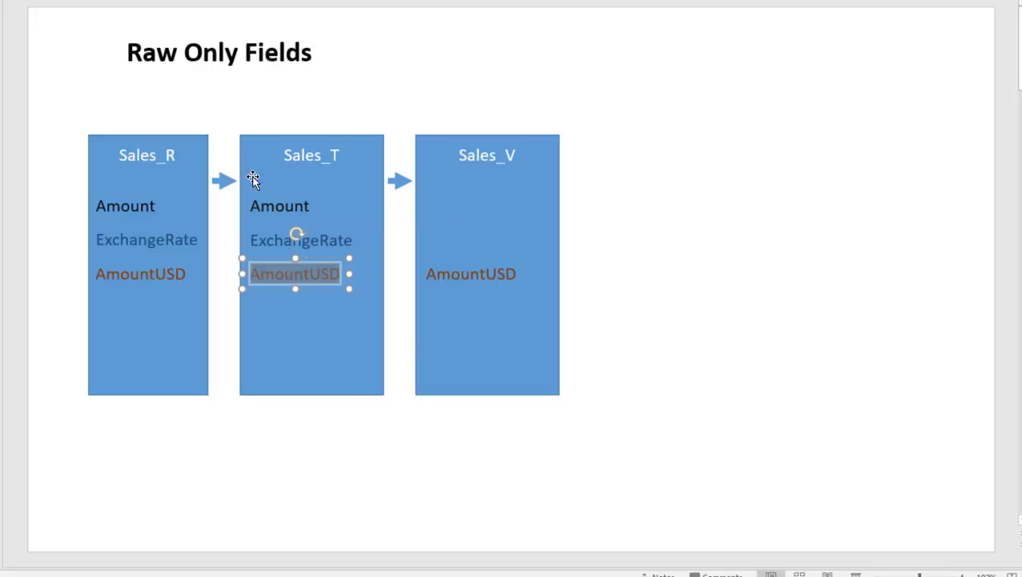
left_click(270, 202)
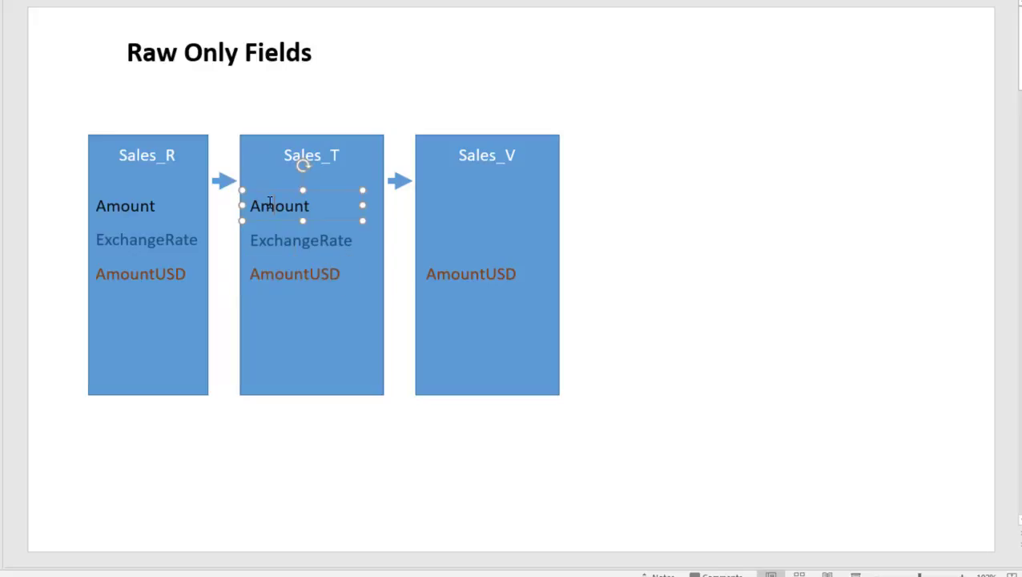
left_click(283, 242)
left_click(291, 276)
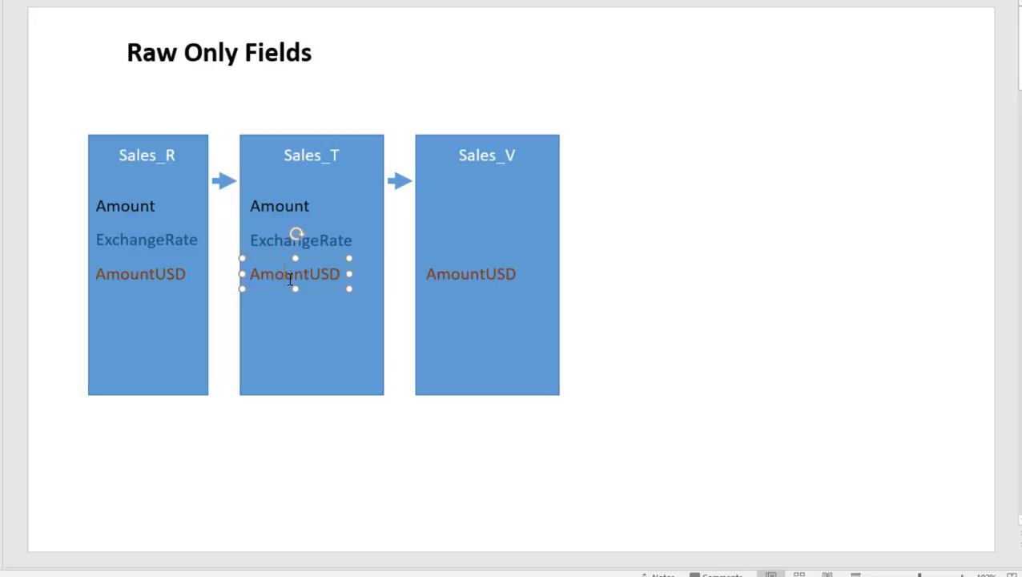